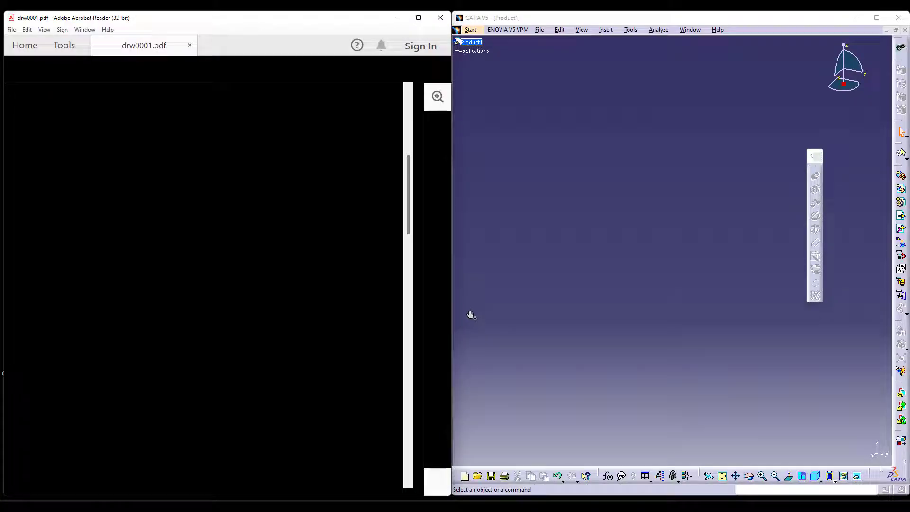
Create a new Part Design part, Part1, from the Start > Mechanical Design menu.
click(511, 53)
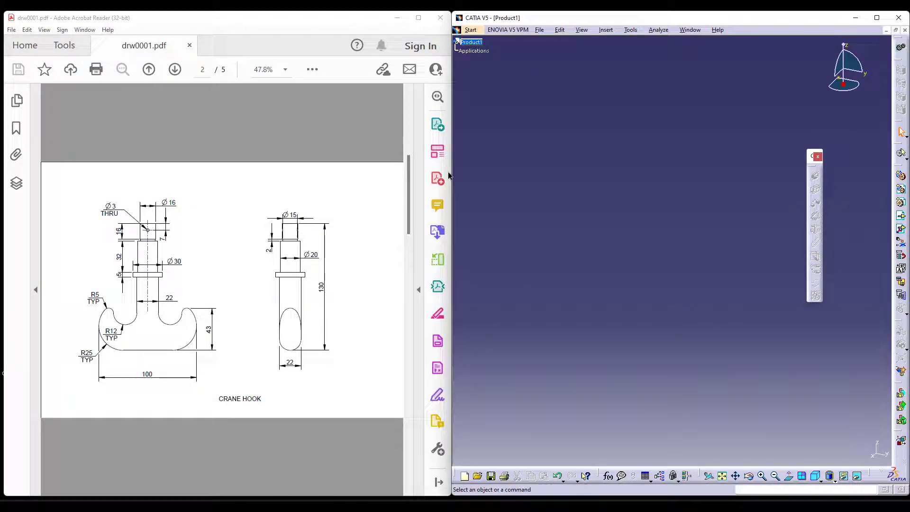
click(474, 31)
mouse_move(498, 55)
click(612, 55)
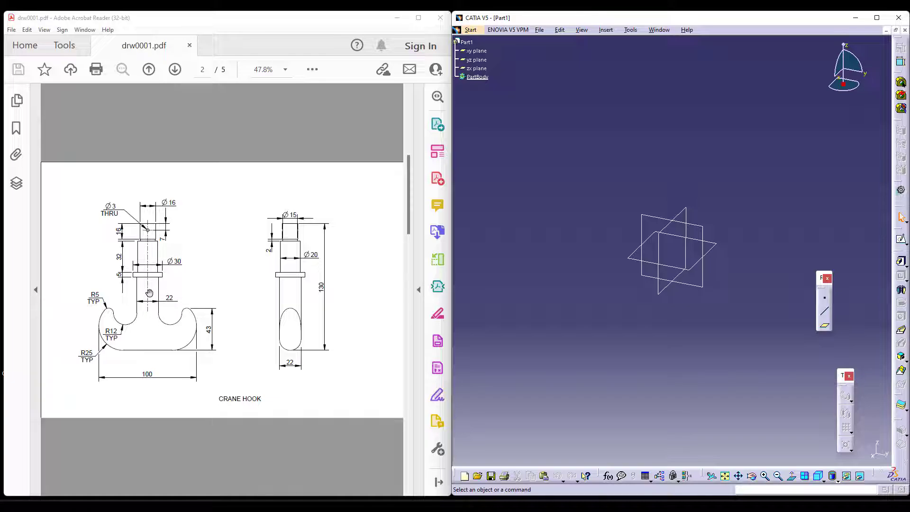
Start a sketch on the yz plane and draw a semicircular arc centred on the horizontal axis.
click(903, 263)
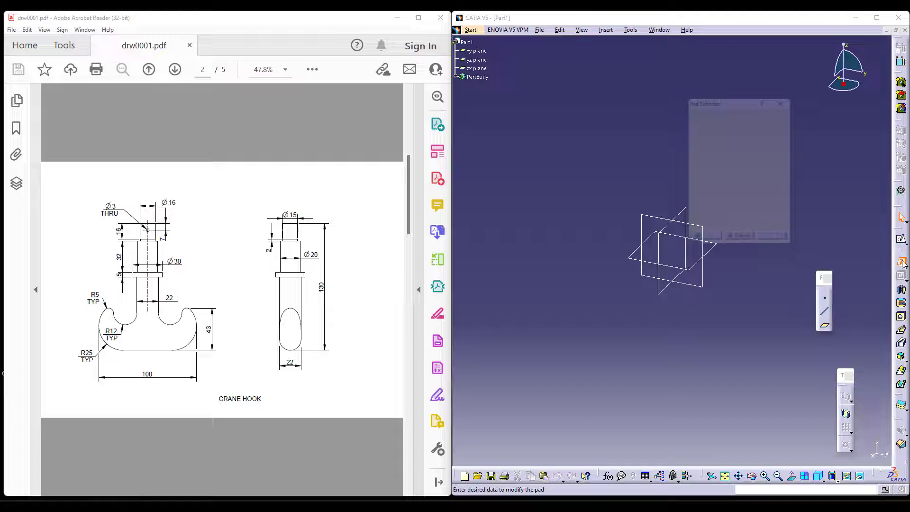
click(782, 170)
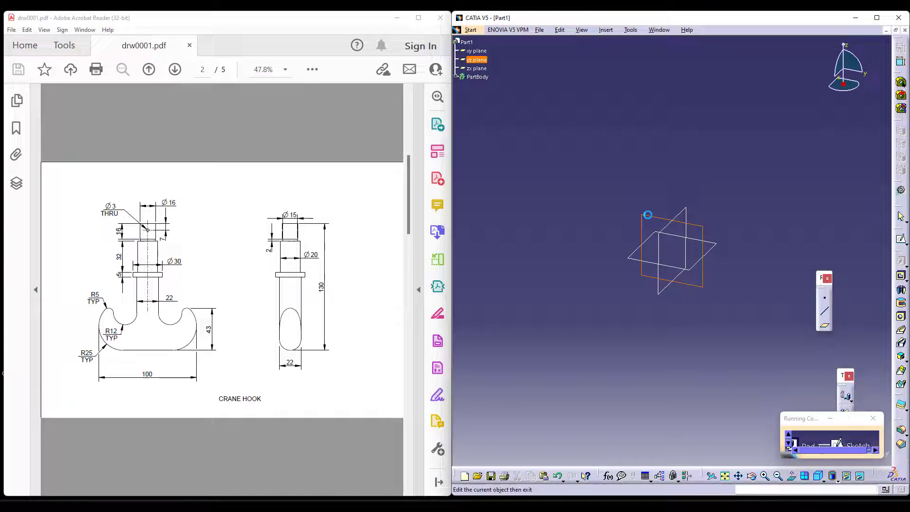
click(648, 214)
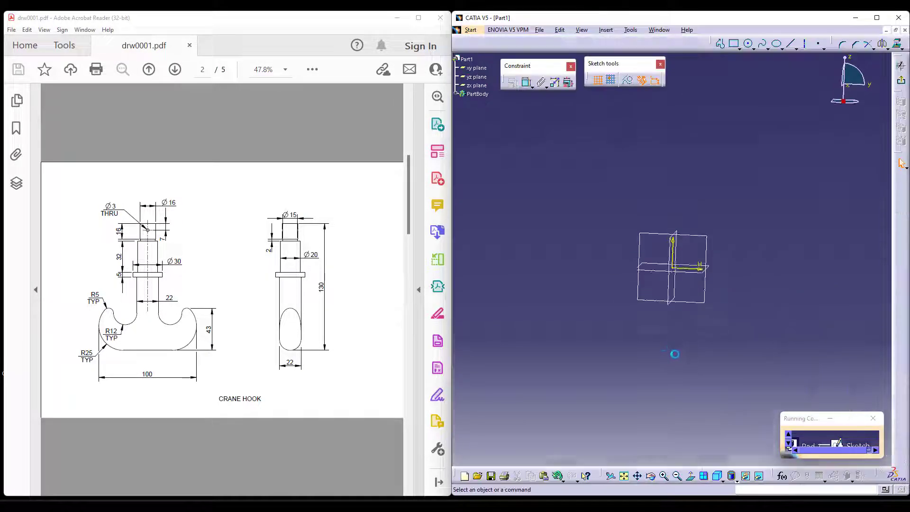
click(753, 48)
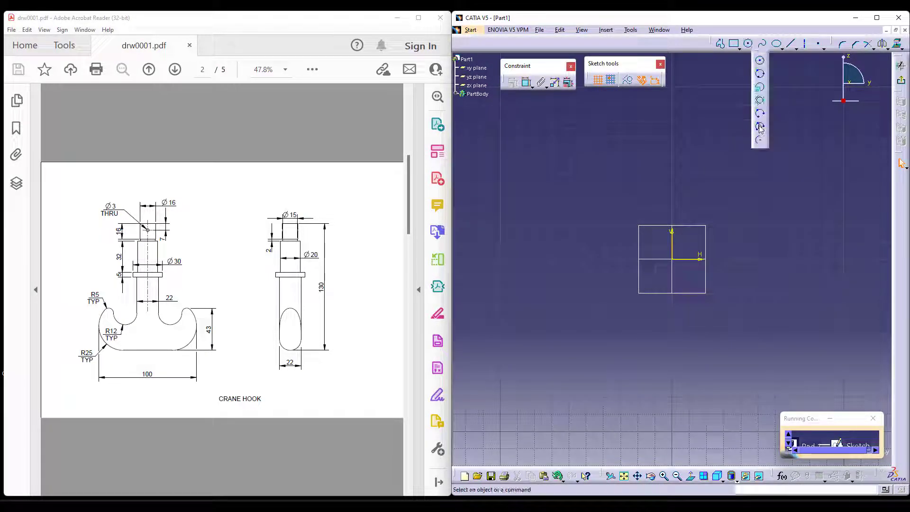
click(638, 259)
click(612, 260)
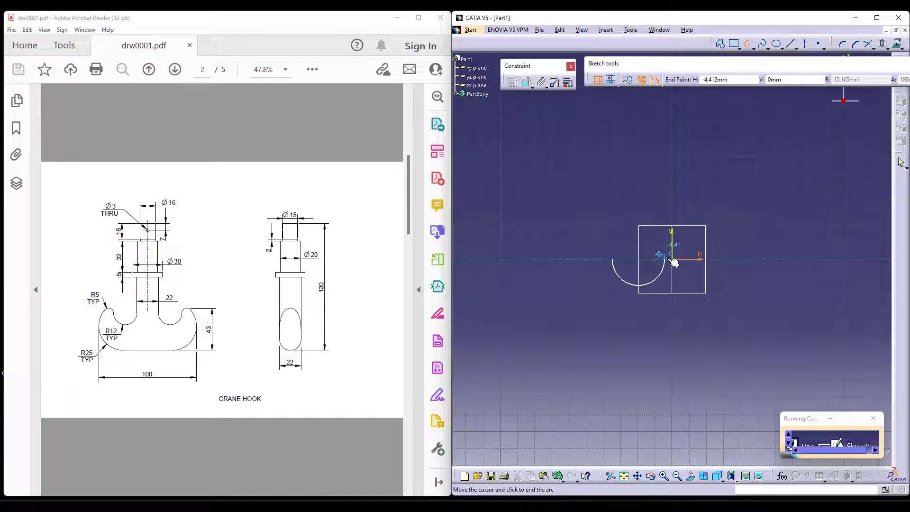
click(668, 256)
Constrain the arc's radius to 12 mm.
click(548, 84)
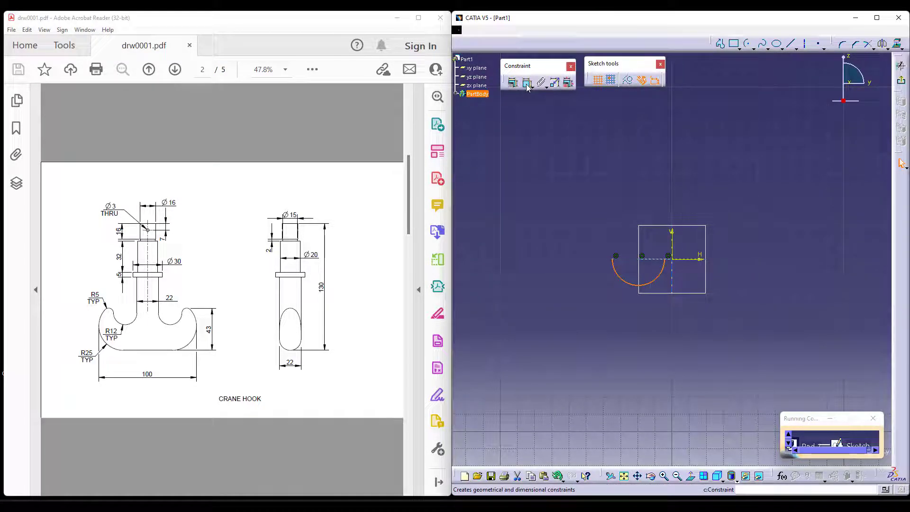
click(602, 304)
double_click(601, 303)
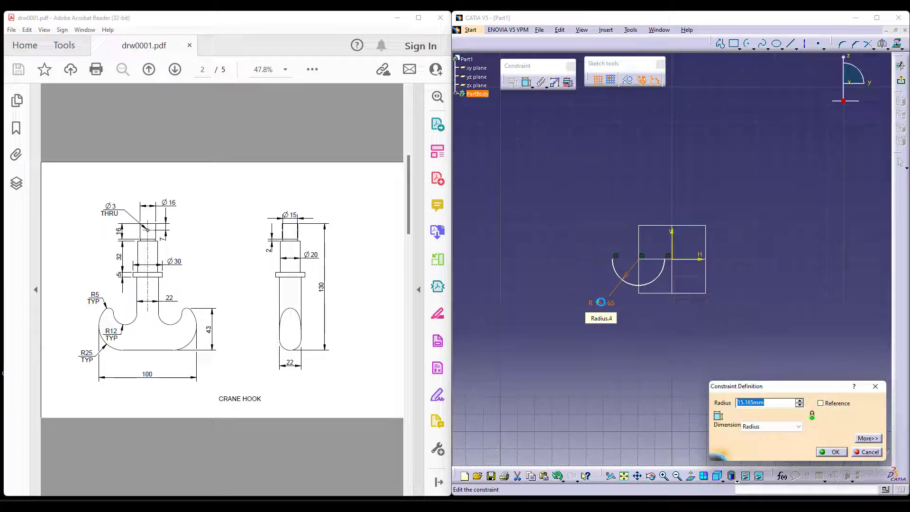
text(12)
key(Return)
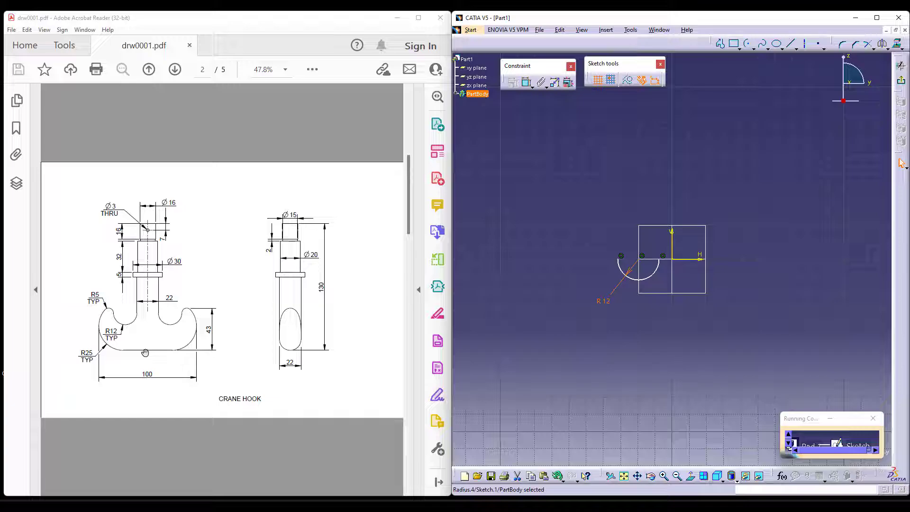
Add a small arc at the R12 arc's left end and constrain it to R5.
click(750, 45)
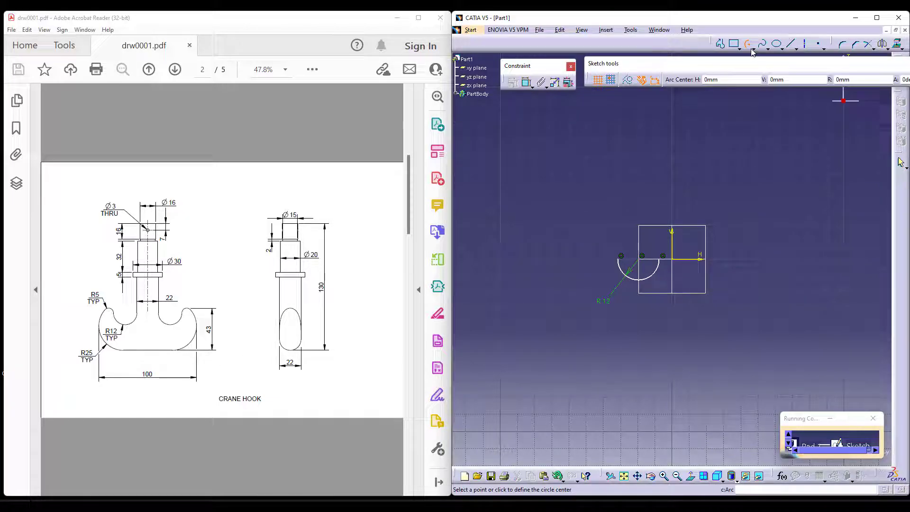
click(754, 49)
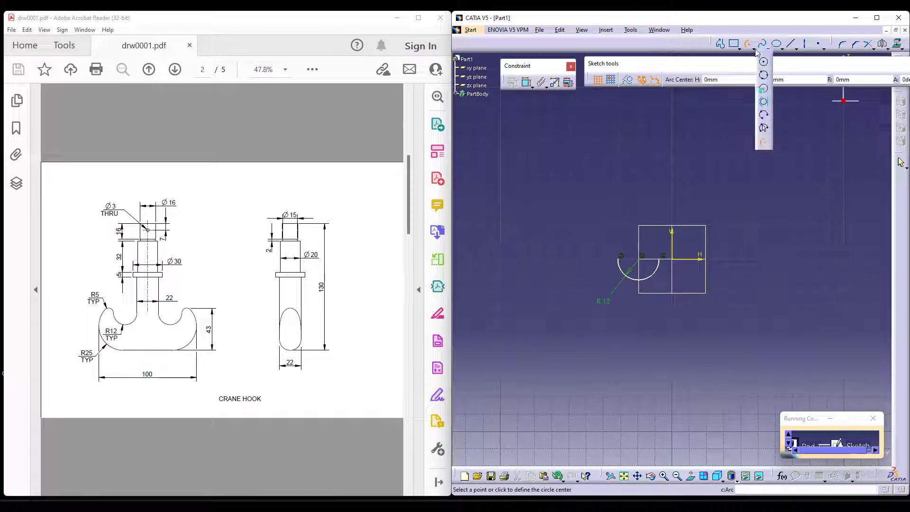
click(621, 256)
click(595, 246)
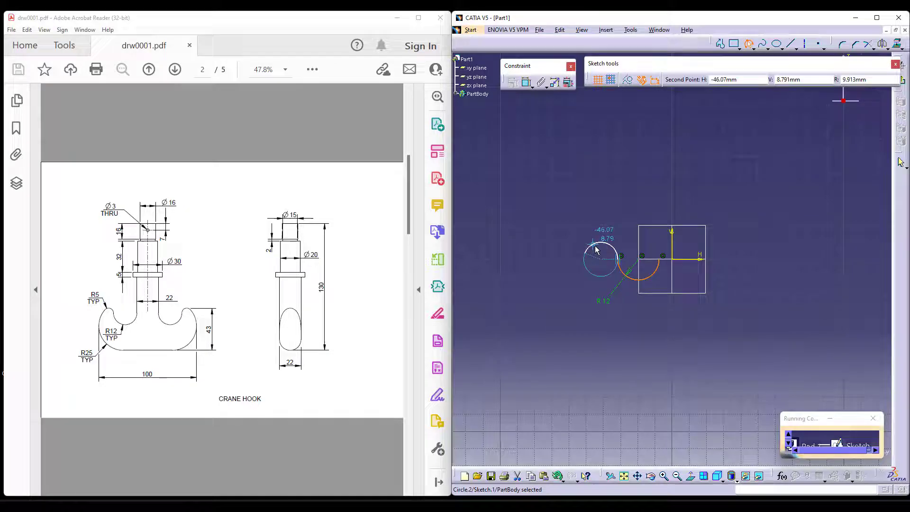
click(586, 254)
click(620, 203)
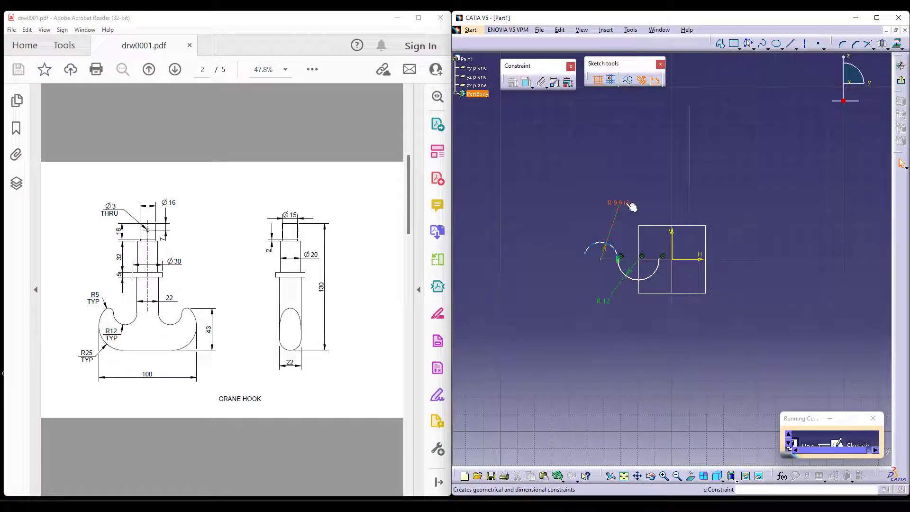
double_click(625, 202)
text(5mm)
key(Return)
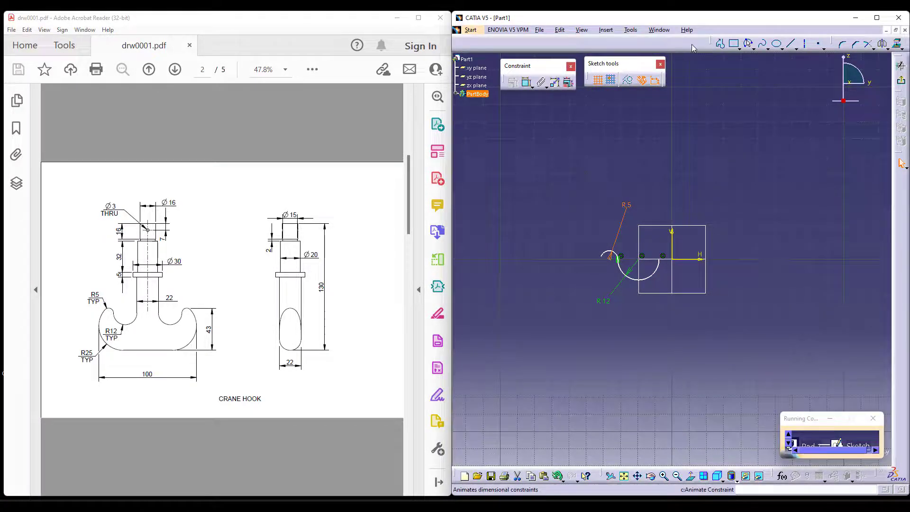
Draw a large three-point outer arc from the R5 arc's end and constrain it to R25.
click(749, 43)
click(607, 258)
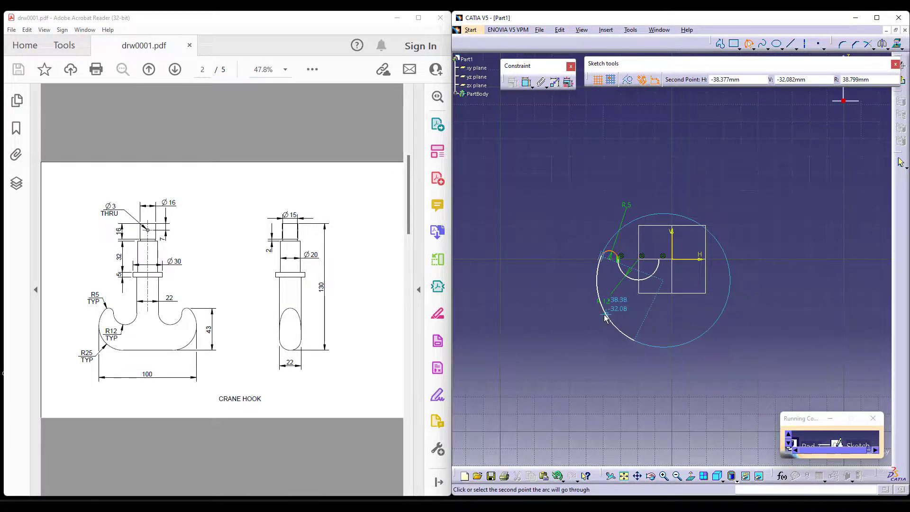
click(600, 298)
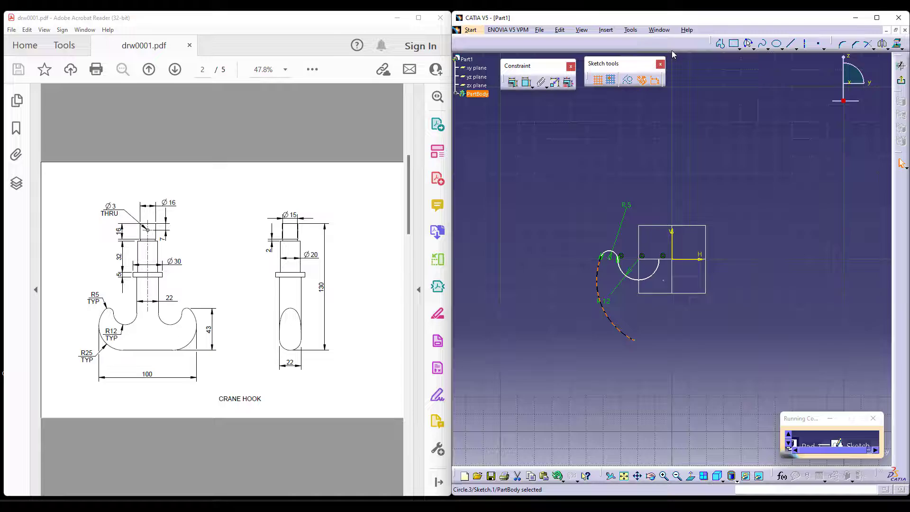
click(512, 82)
click(598, 285)
click(588, 318)
double_click(588, 317)
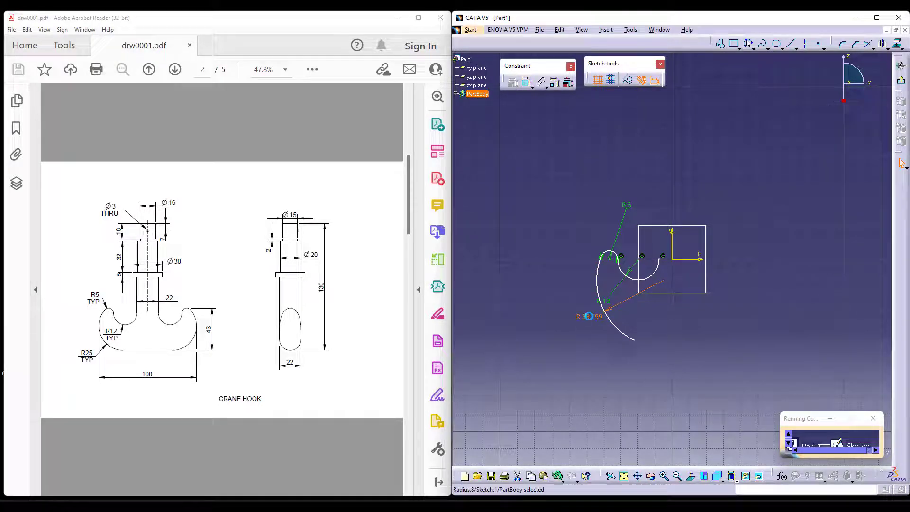
text(25mm)
key(Return)
middle_drag(748, 340, 714, 340)
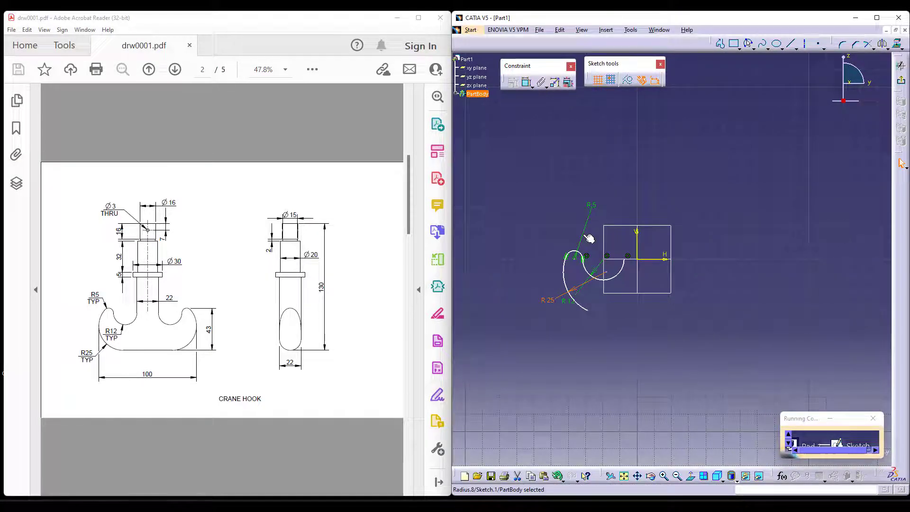
click(720, 44)
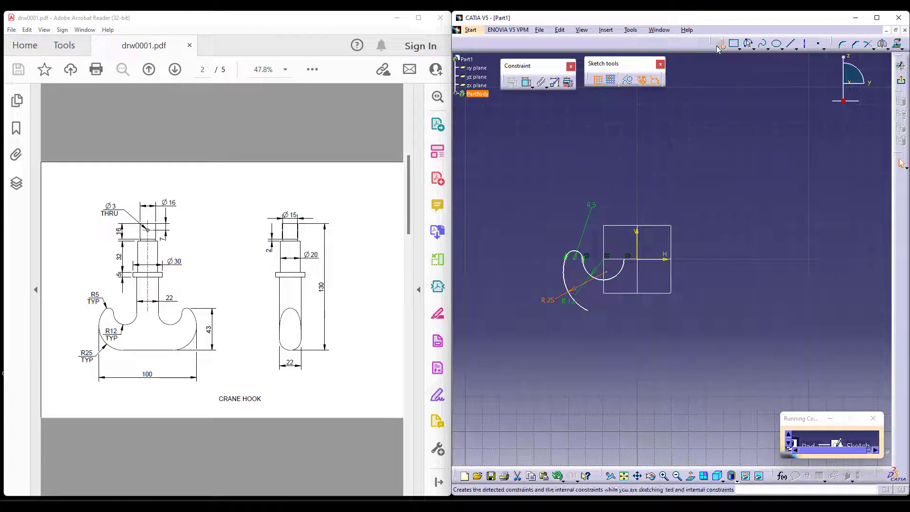
Draw a horizontal bottom line from the R25 arc's end and constrain it to the arc.
click(588, 309)
double_click(640, 307)
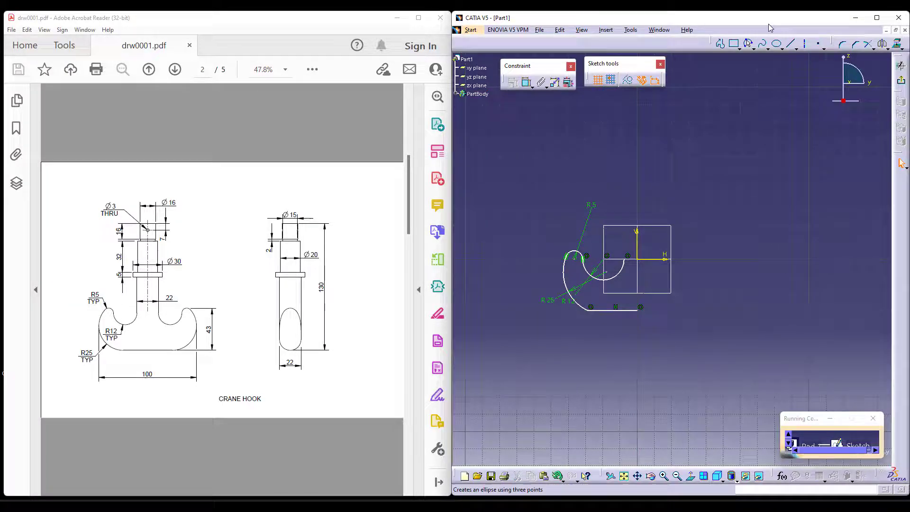
click(527, 82)
click(582, 308)
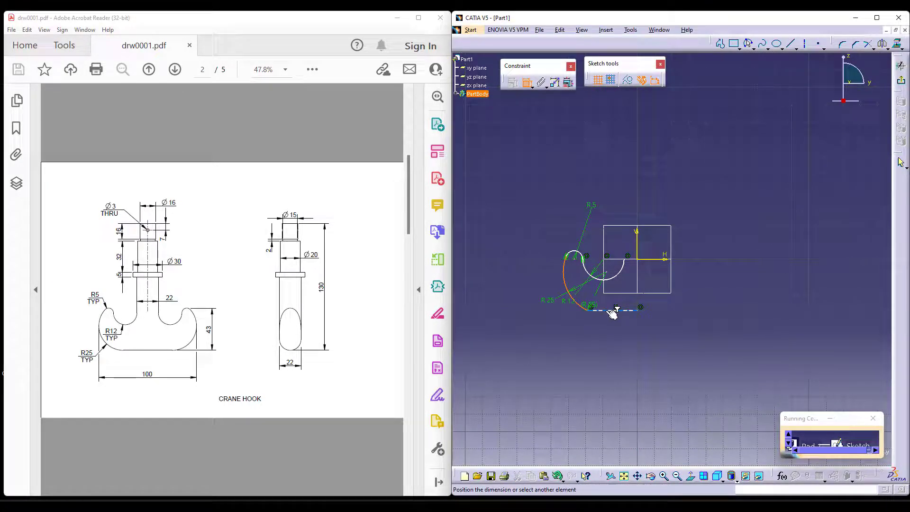
right_click(605, 334)
click(648, 381)
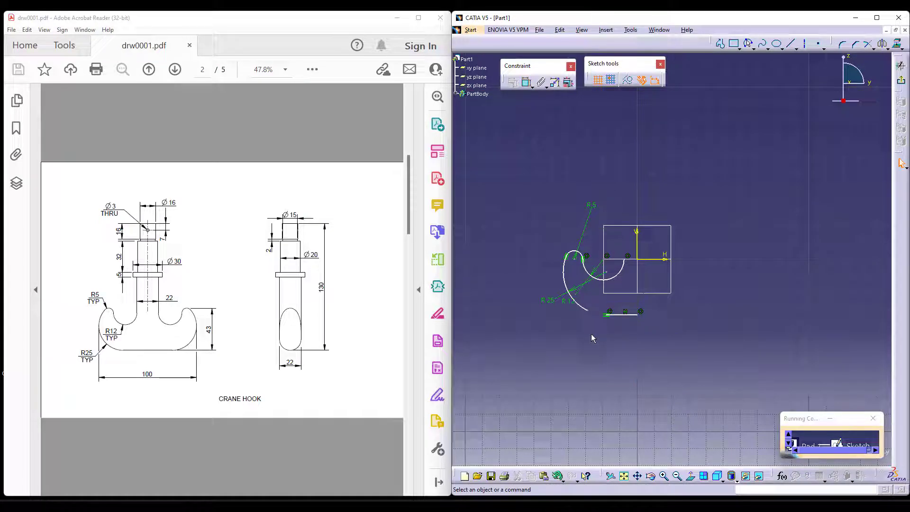
Trim the R25 arc so it meets the bottom line.
mouse_move(579, 328)
ctrl+middle_down()
mouse_move(605, 361)
mouse_move(601, 349)
mouse_move(691, 87)
ctrl+middle_up()
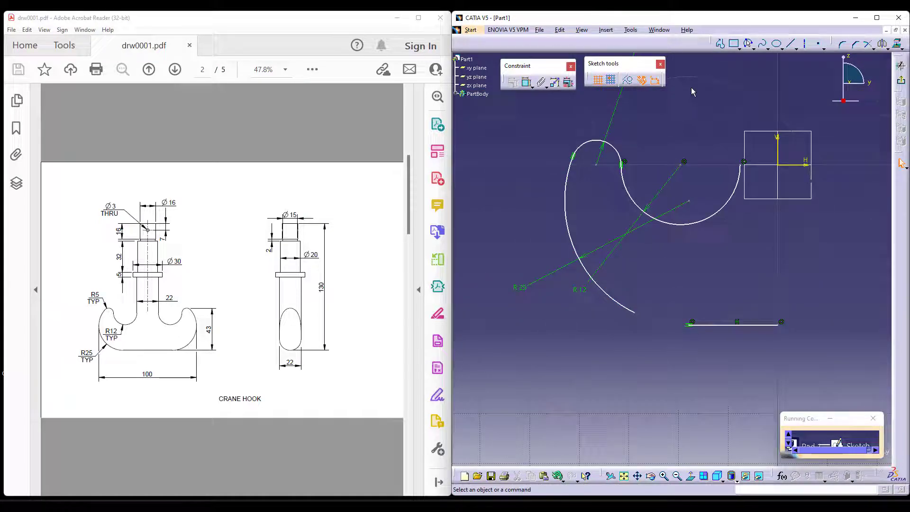
click(869, 45)
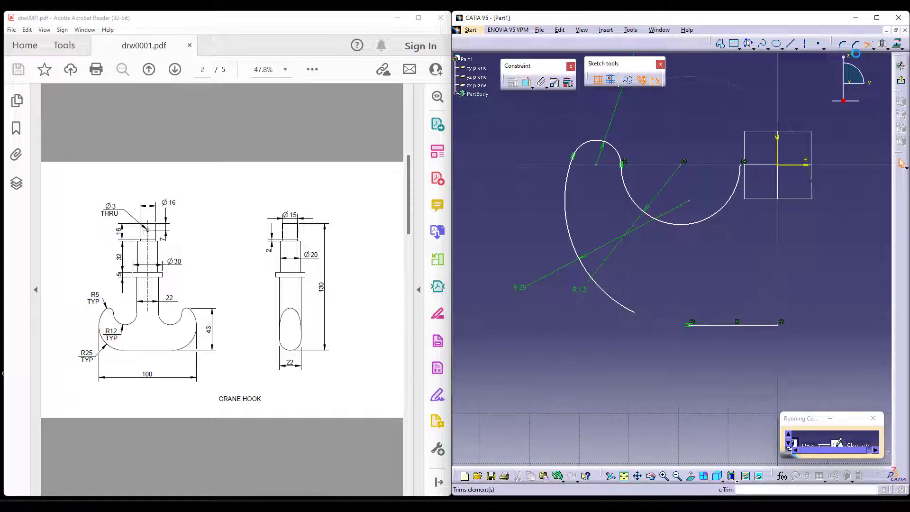
click(640, 317)
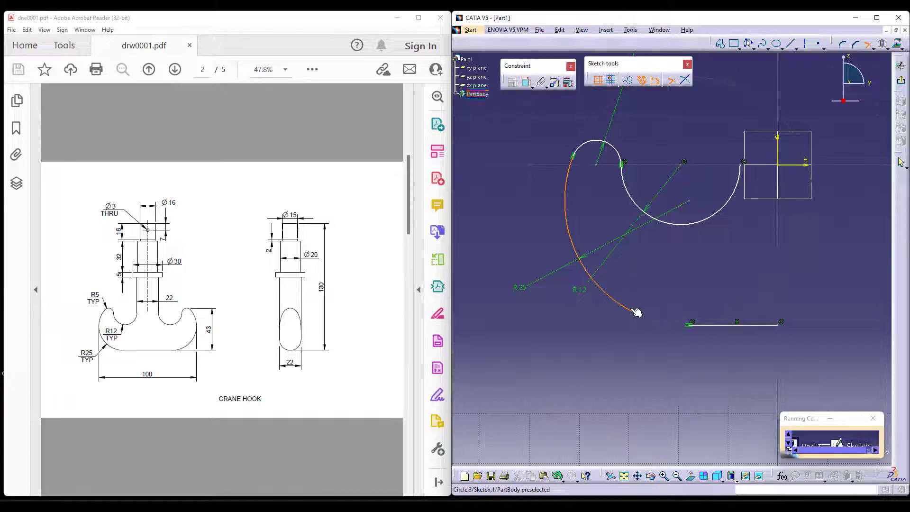
click(701, 324)
mouse_move(644, 365)
ctrl+middle_down()
mouse_move(587, 366)
mouse_move(762, 366)
mouse_move(606, 370)
mouse_move(599, 229)
ctrl+middle_up()
Draw a short stem profile: a vertical segment up from the R12 arc with a horizontal top segment.
click(721, 44)
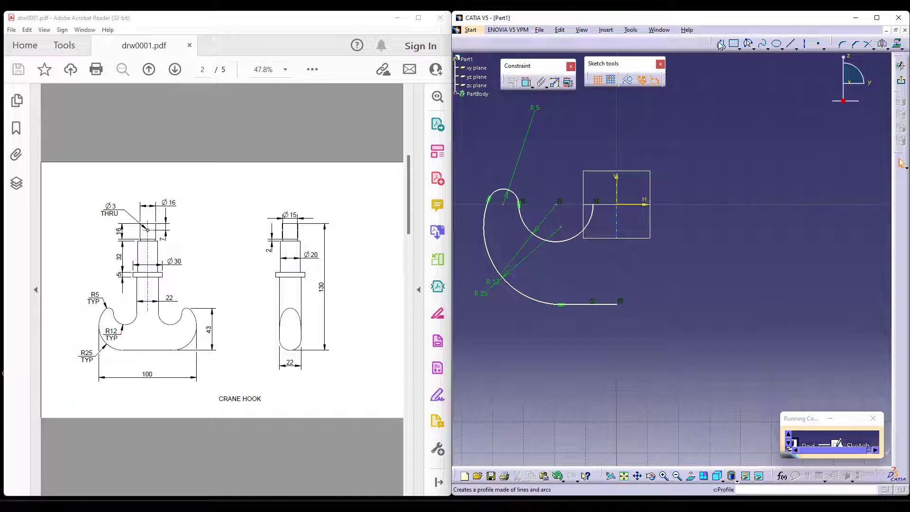
click(594, 203)
click(593, 148)
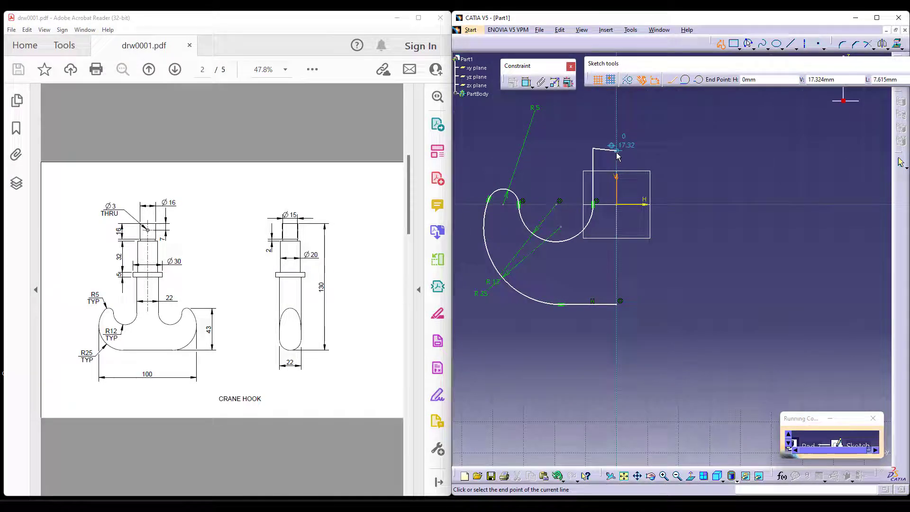
double_click(618, 149)
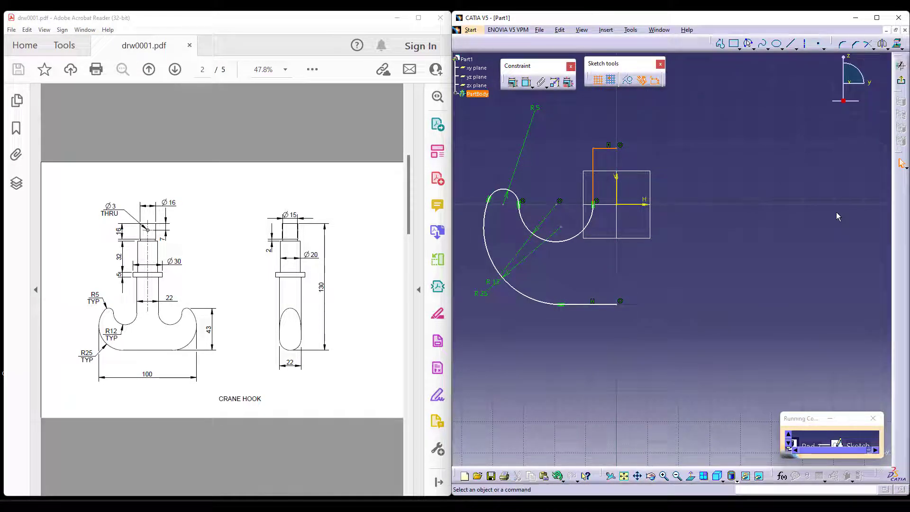
Select the stem, arcs and bottom line and mirror them about the vertical axis.
click(605, 149)
ctrl+click(594, 167)
ctrl+click(588, 231)
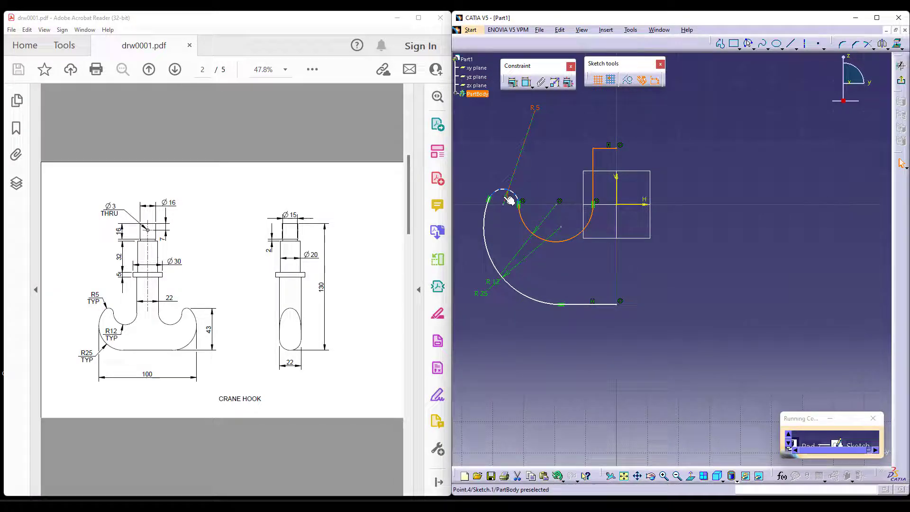
ctrl+click(505, 190)
ctrl+click(484, 235)
ctrl+click(591, 305)
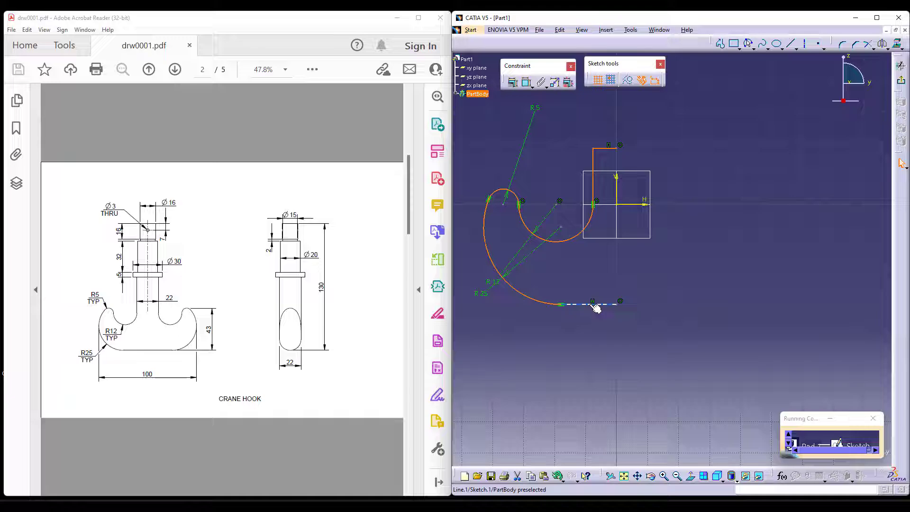
click(617, 187)
mouse_move(724, 361)
middle_down()
mouse_move(748, 361)
mouse_move(744, 374)
middle_up()
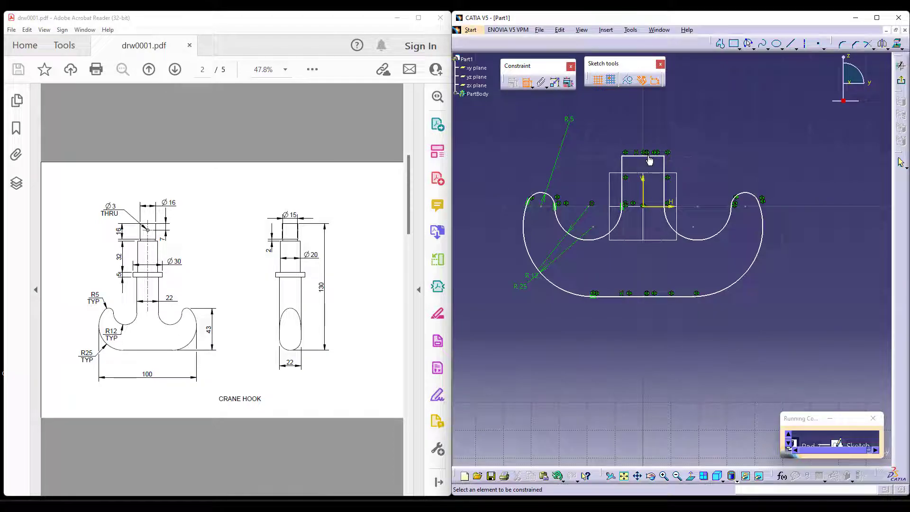
Dimension the shank width to 22 mm.
click(622, 166)
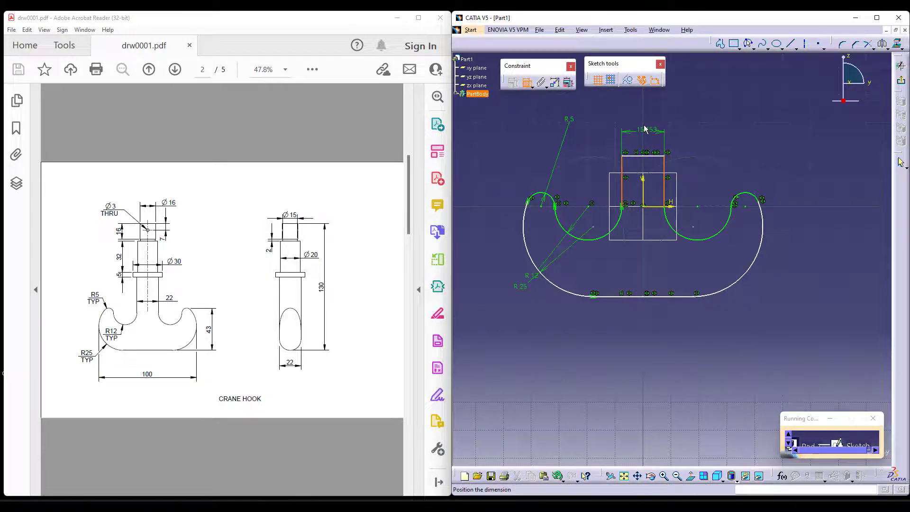
click(645, 124)
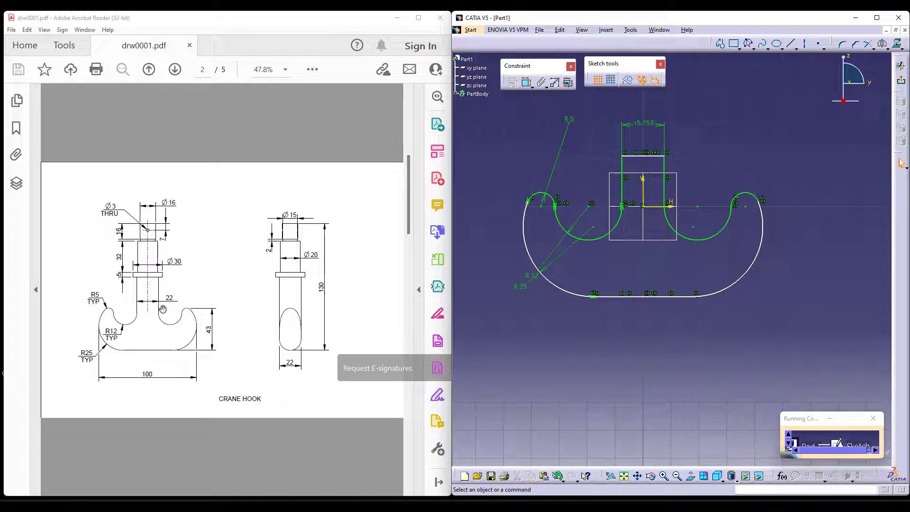
double_click(649, 124)
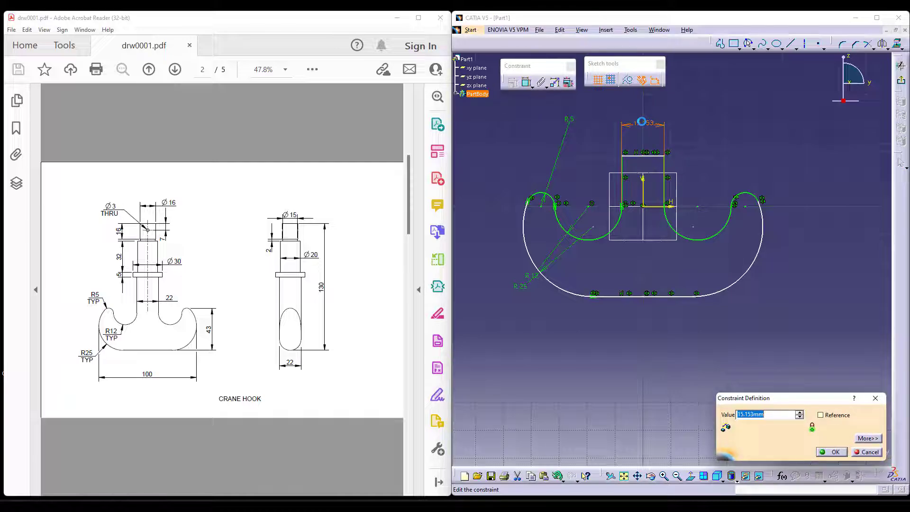
text(22)
key(Return)
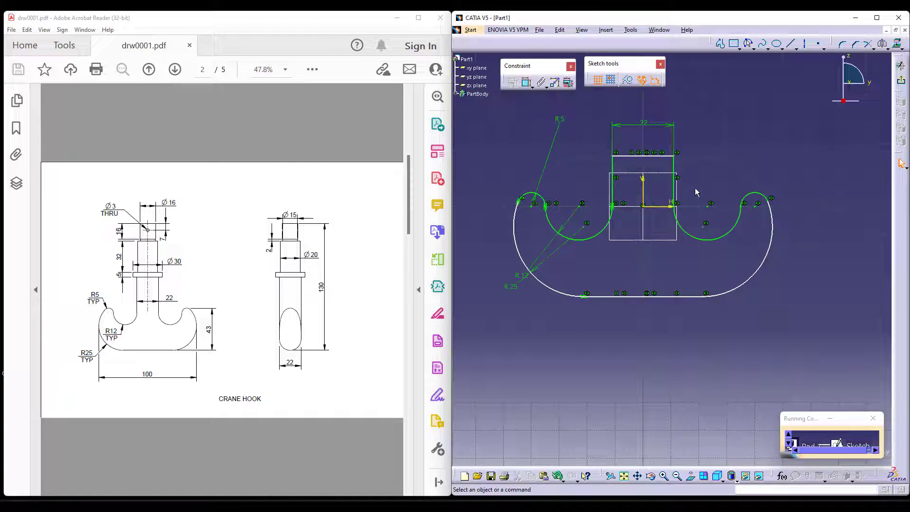
Dimension the hook height between the bottom and top lines to 43 mm.
click(518, 83)
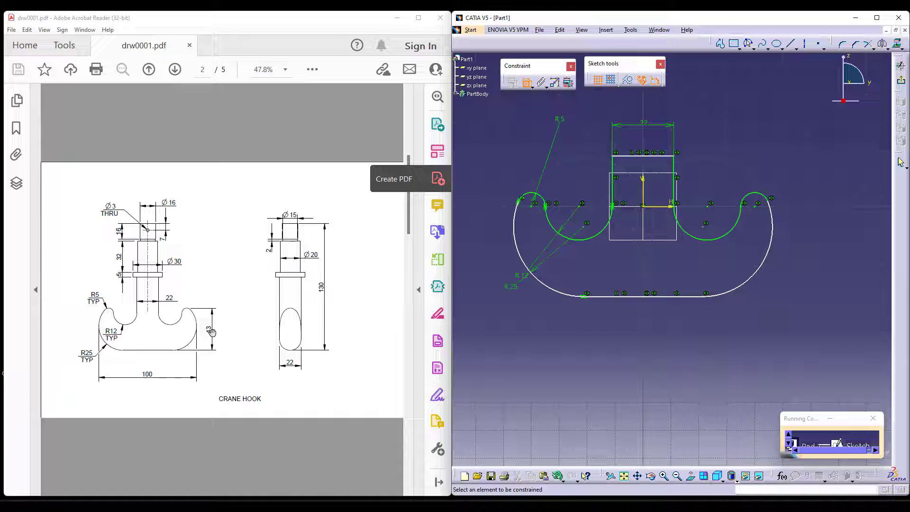
click(663, 297)
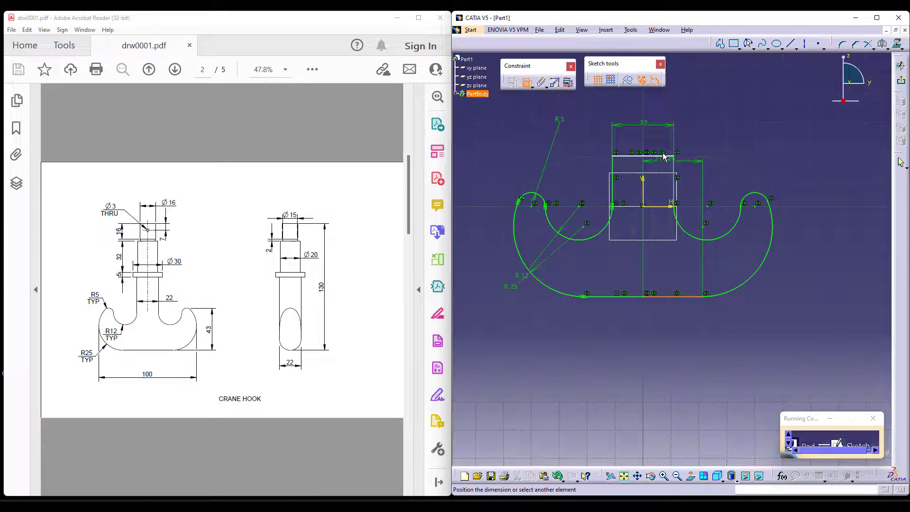
click(664, 156)
click(827, 202)
double_click(826, 206)
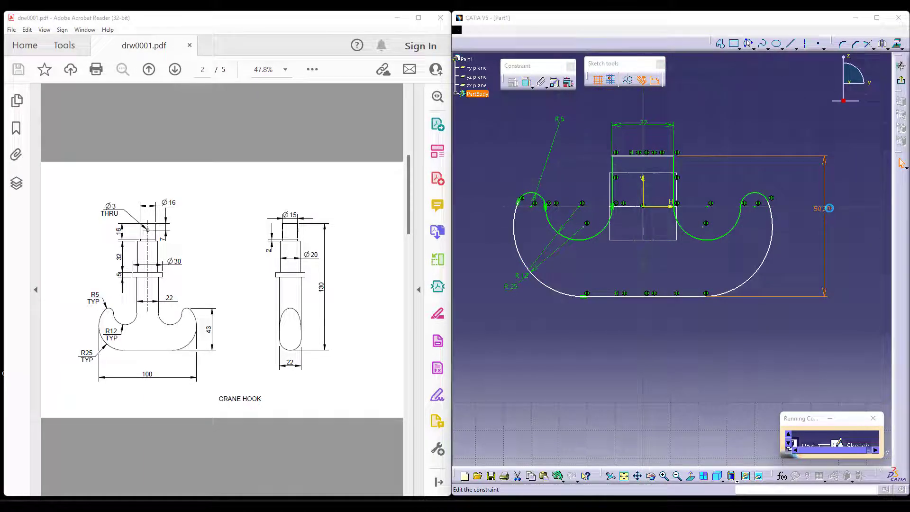
text(43)
key(Return)
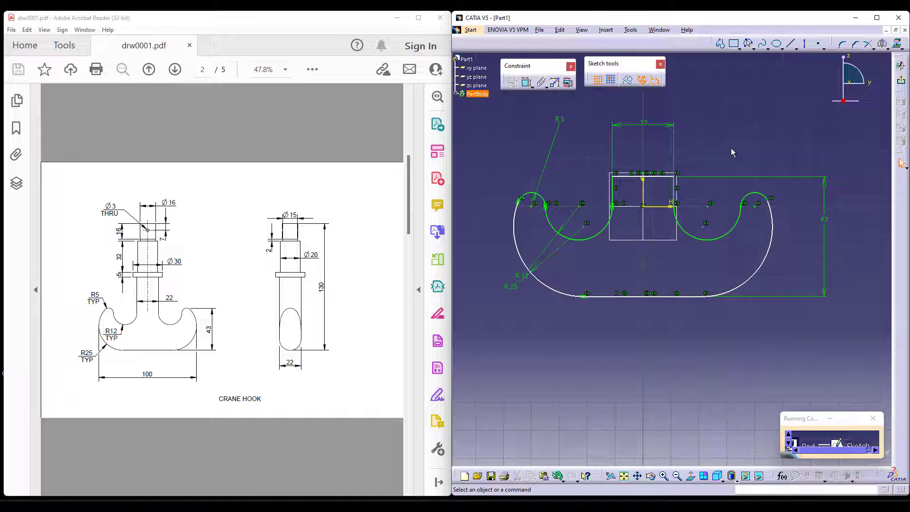
Dimension the overall width between the two R25 arcs to 100 mm.
click(527, 82)
click(520, 244)
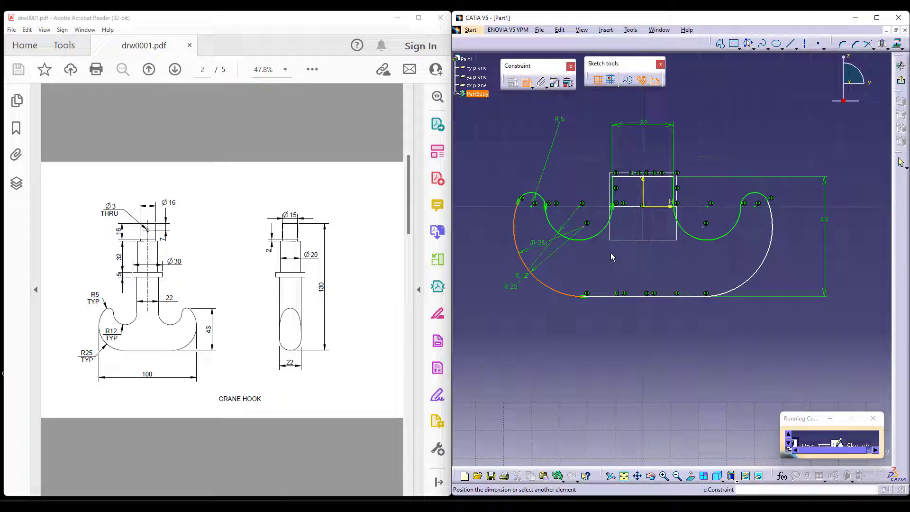
click(768, 250)
click(647, 369)
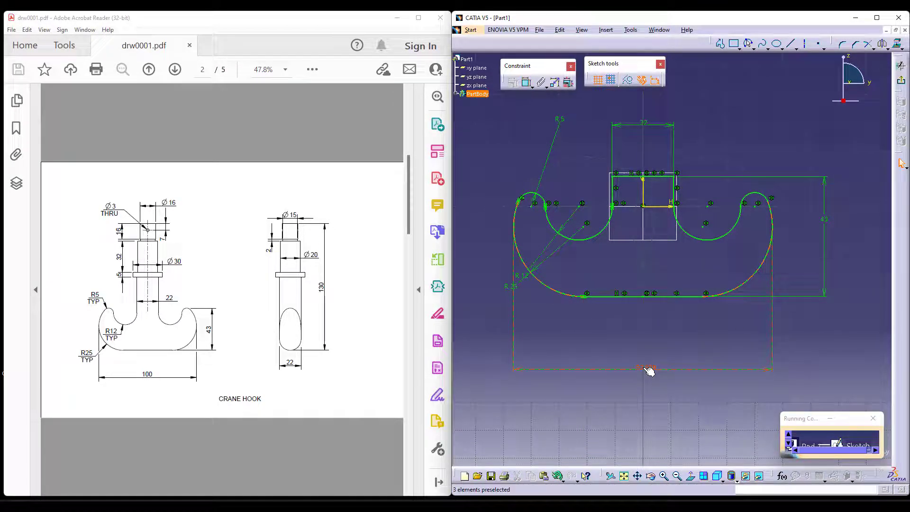
double_click(641, 370)
text(100)
key(Return)
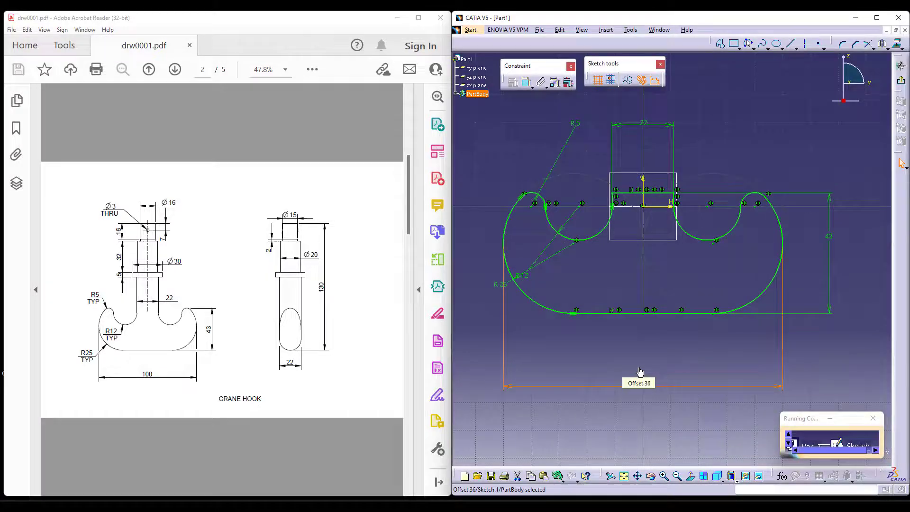
Exit the sketcher and start a pad from the hook sketch.
click(723, 352)
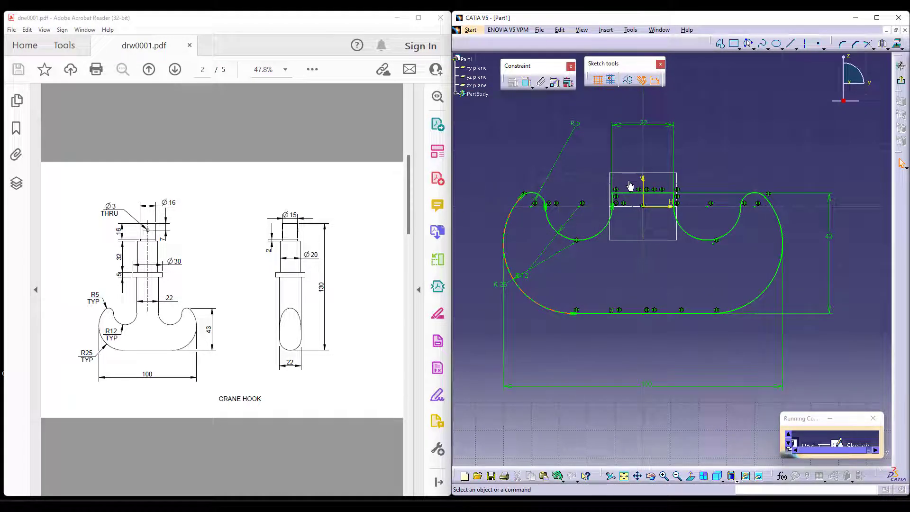
click(901, 81)
click(900, 82)
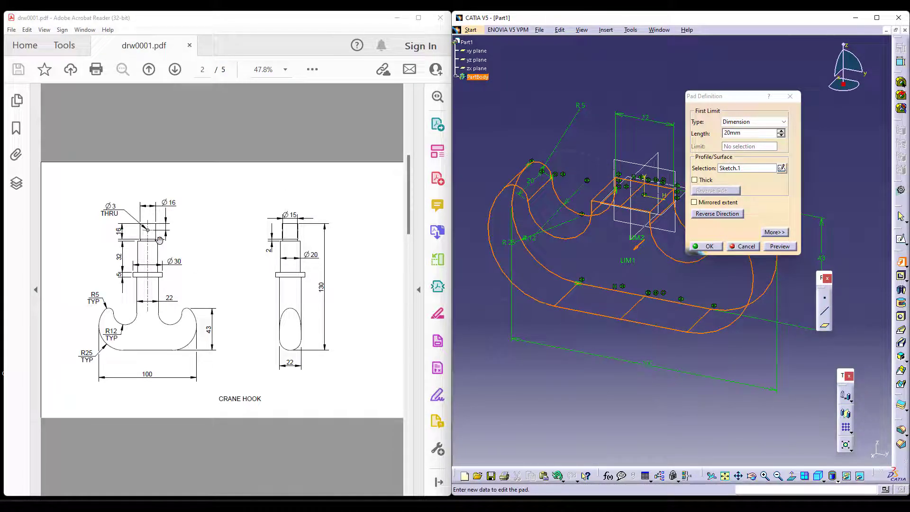
Pad the hook sketch with Mirrored extent and an 11 mm length.
click(695, 202)
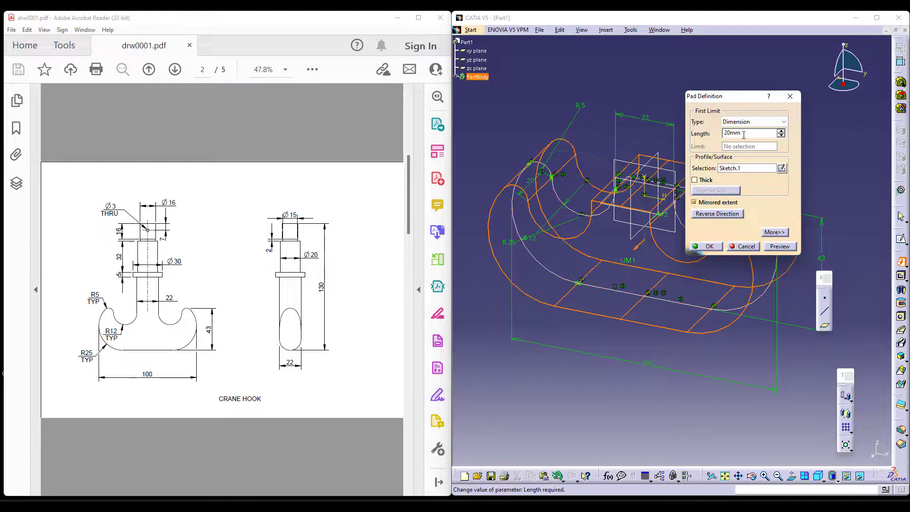
double_click(744, 133)
text(11)
click(707, 246)
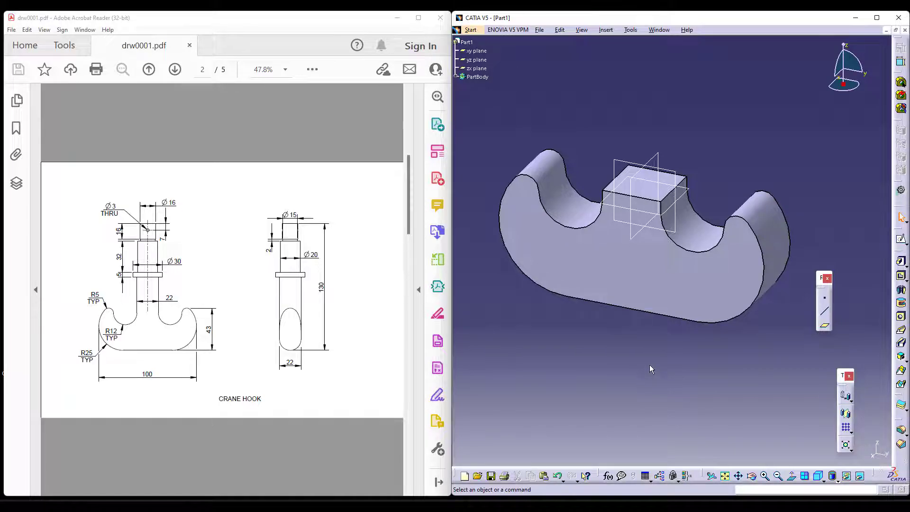
Apply a 10 mm edge fillet to the hook's front and back edge chains.
click(901, 430)
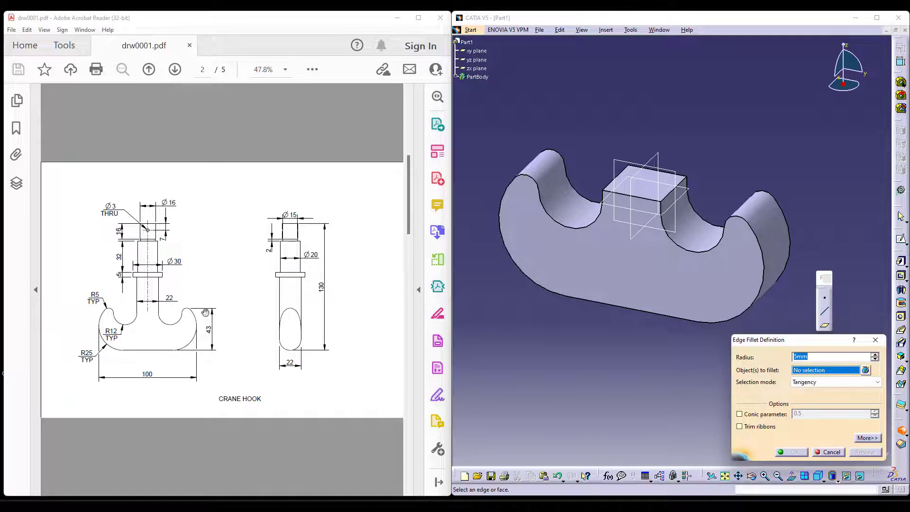
click(701, 215)
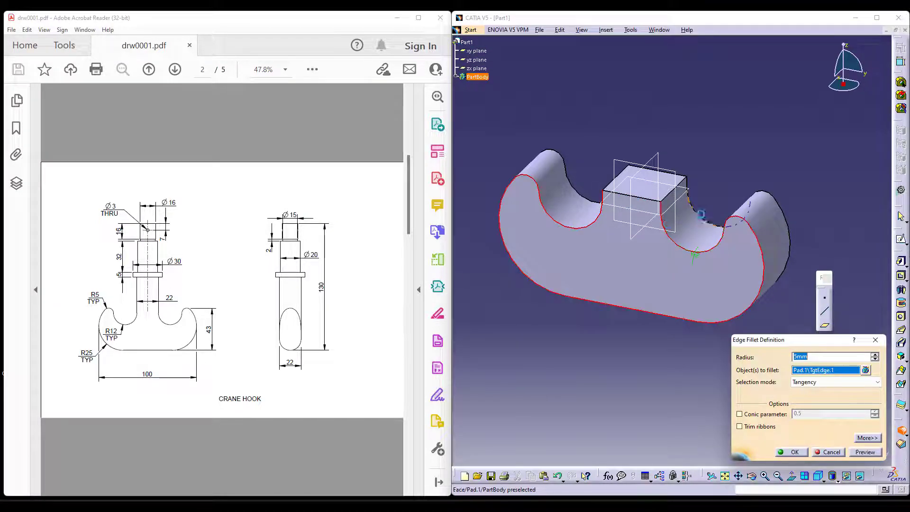
click(701, 215)
text(10)
key(Return)
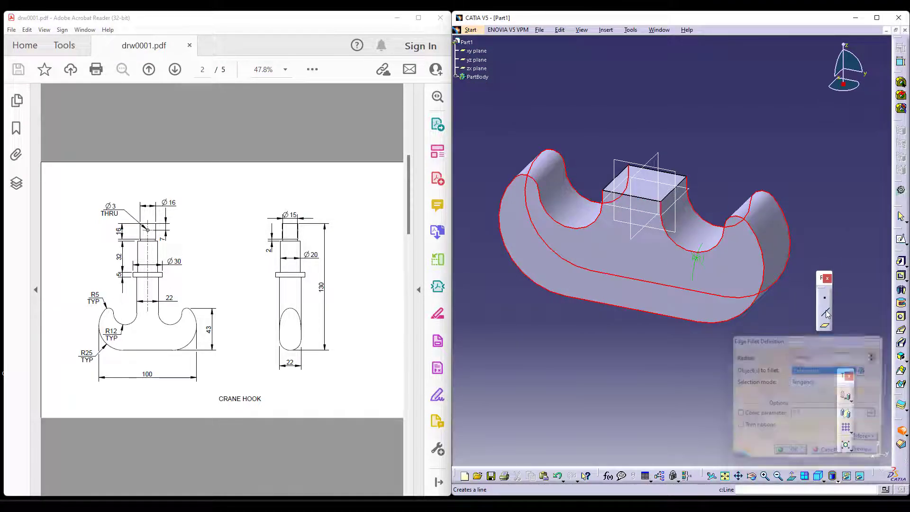
middle_drag(706, 383, 647, 303)
Start a Shaft with a yz-plane sketch and draw a vertical axis line rising above the hook.
click(903, 291)
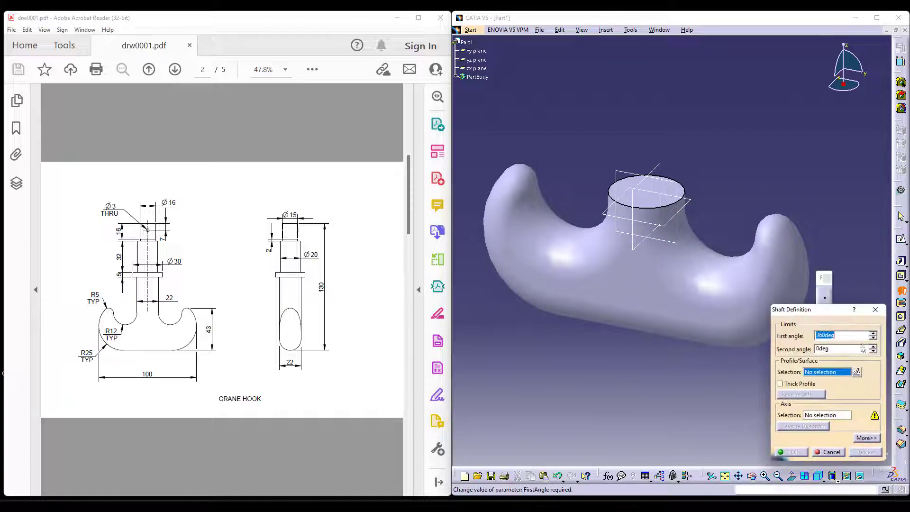
click(870, 373)
click(624, 174)
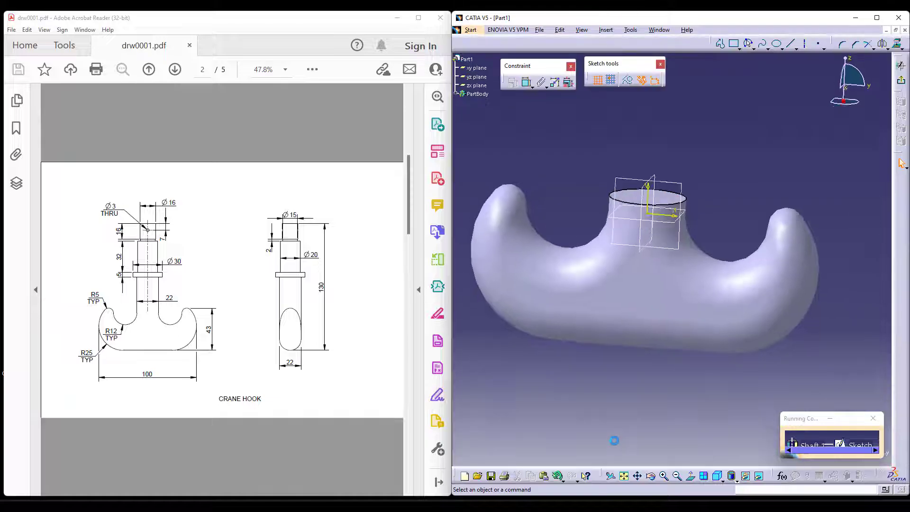
click(809, 44)
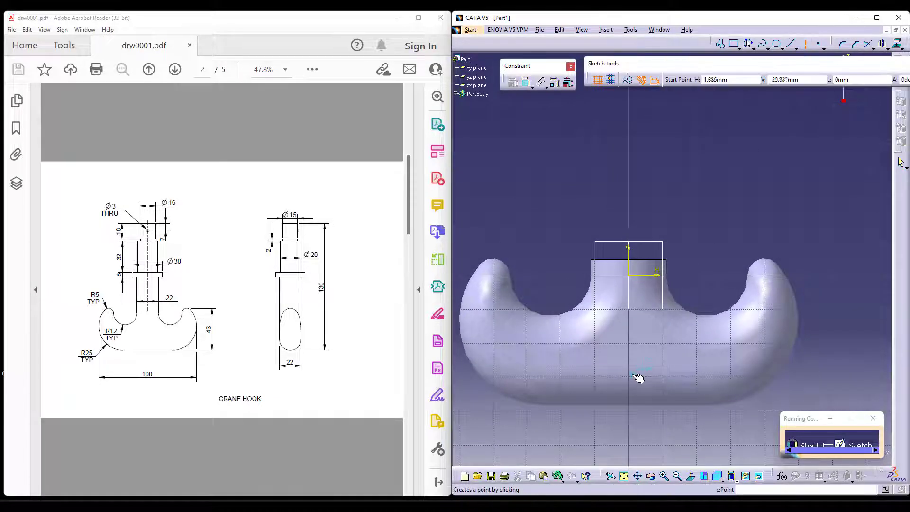
click(634, 359)
middle_drag(687, 101, 654, 301)
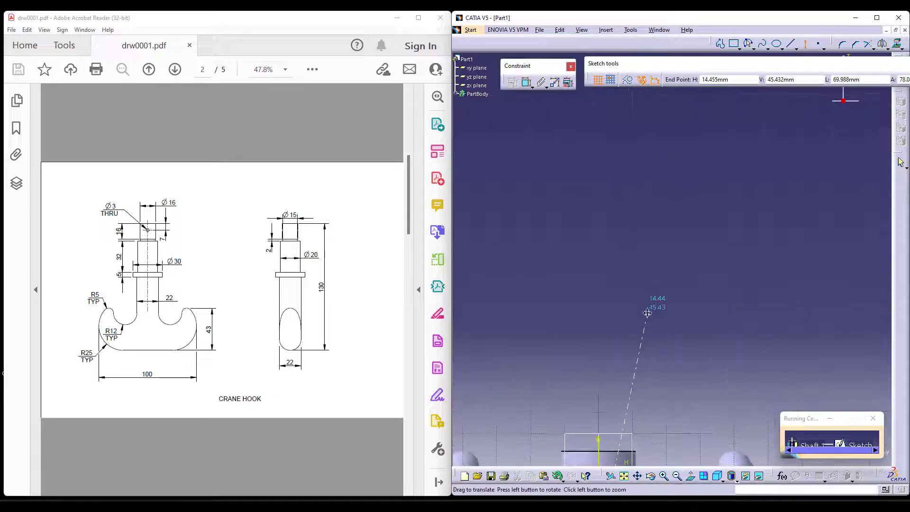
click(601, 189)
key(Escape)
middle_drag(568, 436, 596, 297)
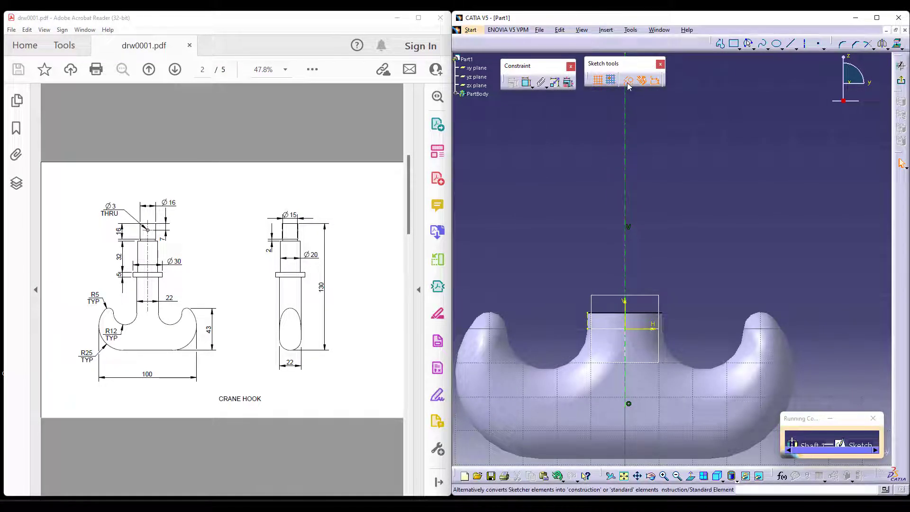
middle_drag(695, 192, 688, 274)
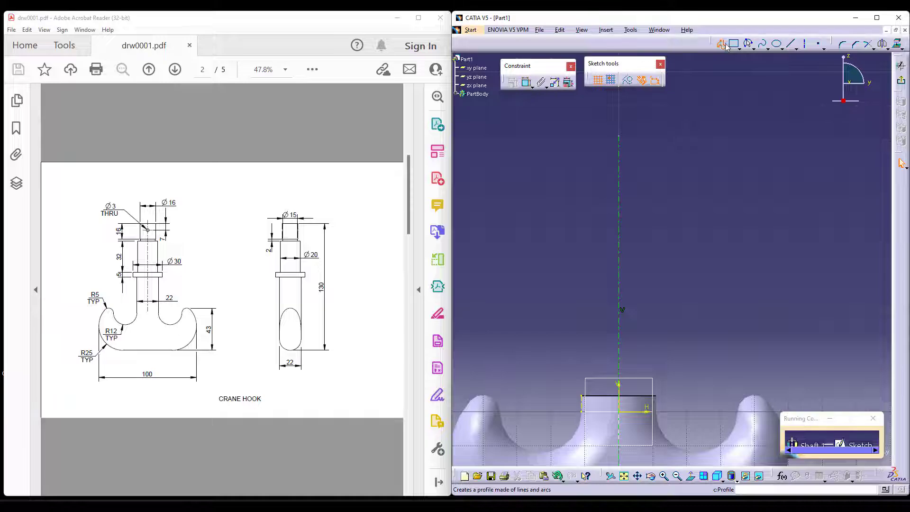
Draw the shaft's top outline and give it a 16 mm diameter about the axis.
click(726, 45)
click(622, 148)
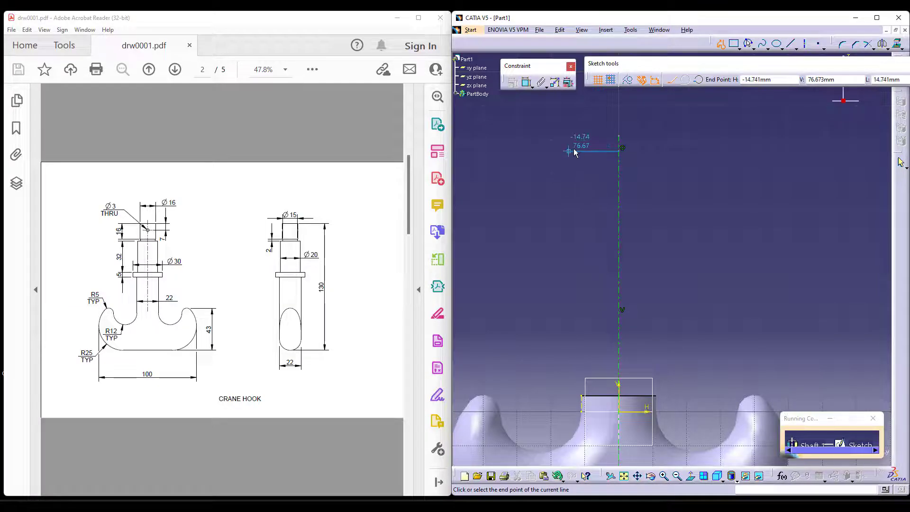
click(587, 151)
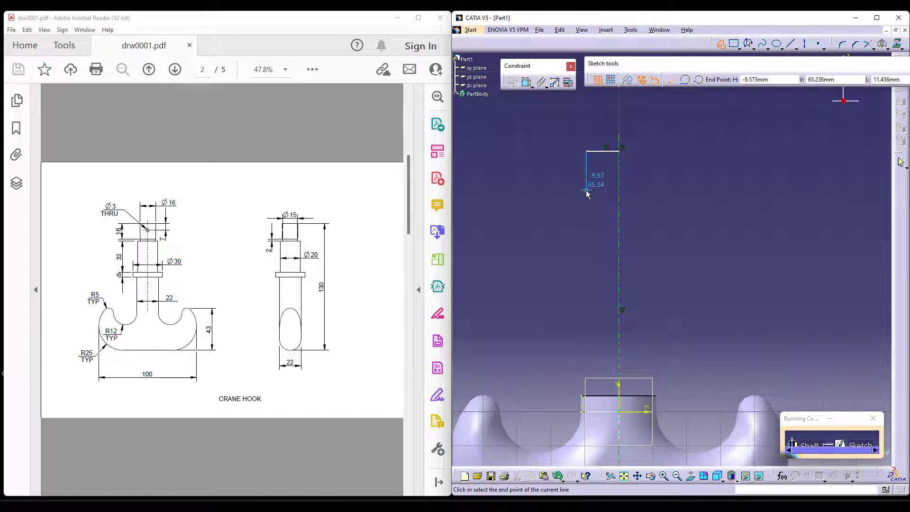
double_click(587, 190)
middle_drag(708, 215, 702, 236)
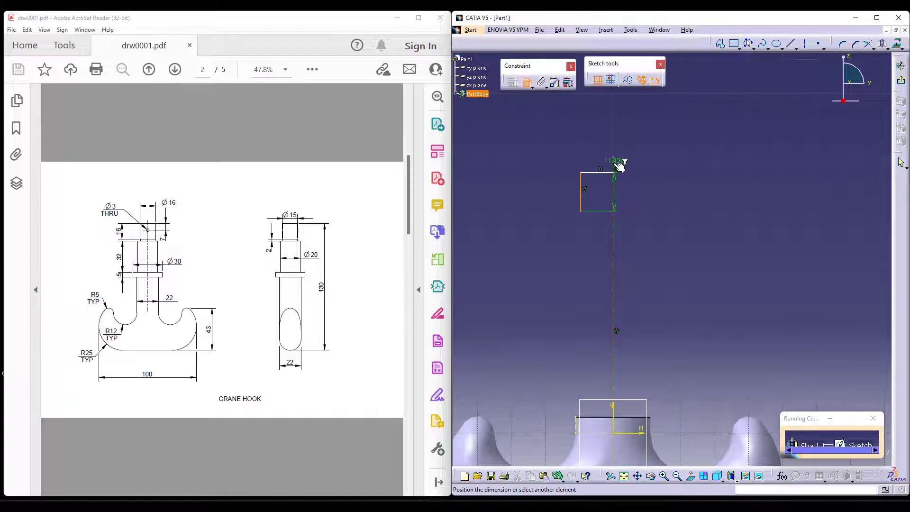
right_click(622, 117)
click(655, 159)
click(629, 133)
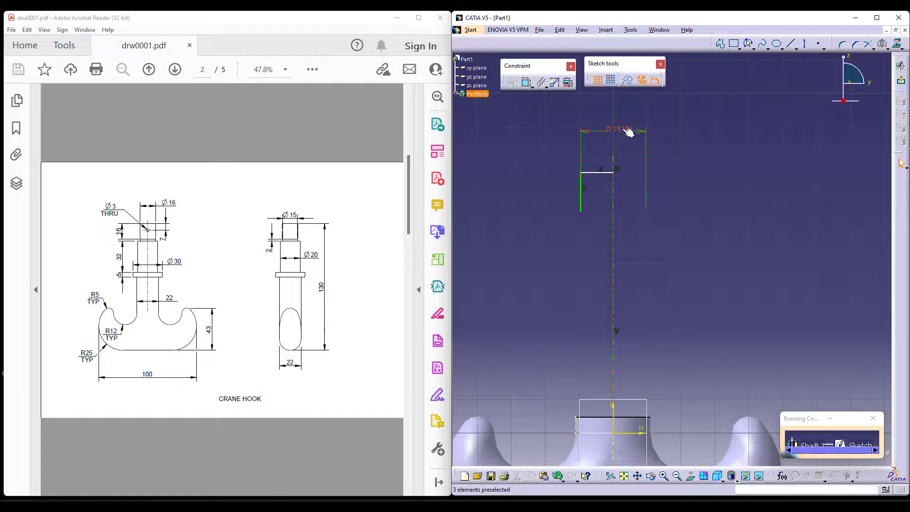
double_click(629, 132)
text(16)
key(Return)
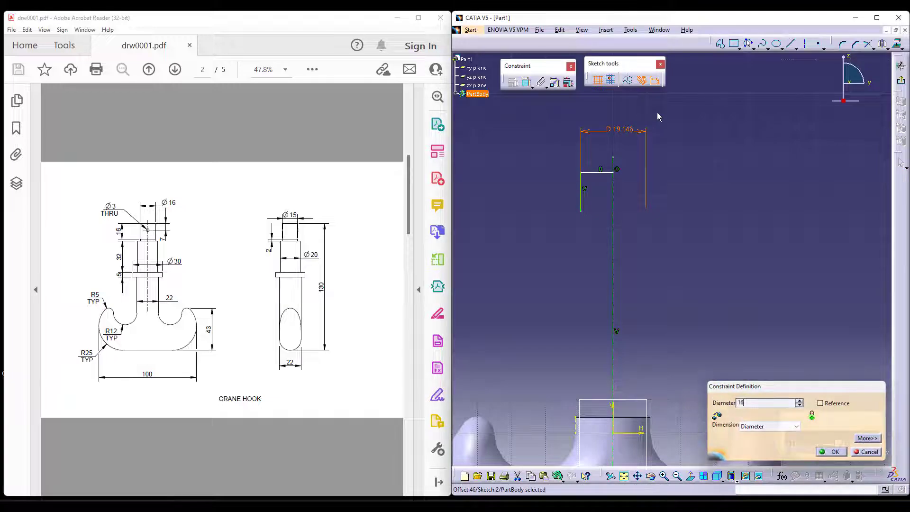
Dimension the profile's vertical line to a 16 mm length.
click(587, 192)
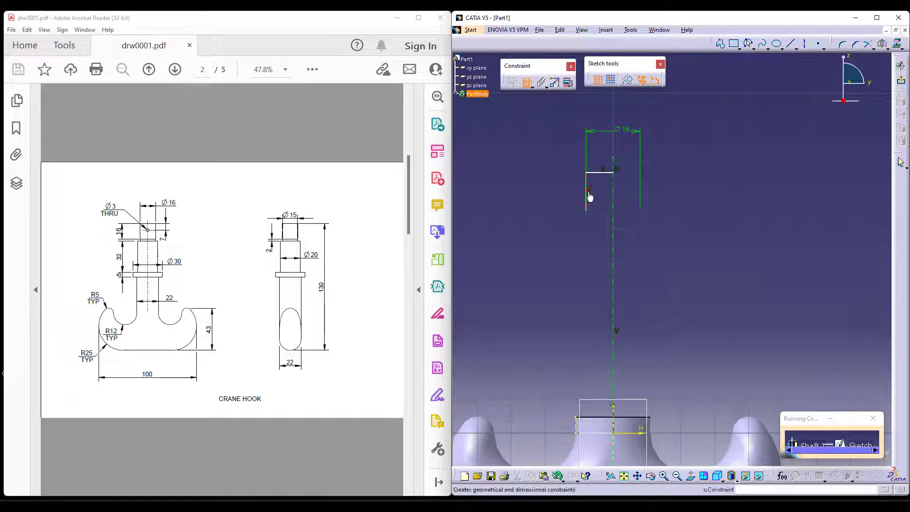
click(551, 194)
double_click(548, 192)
text(16)
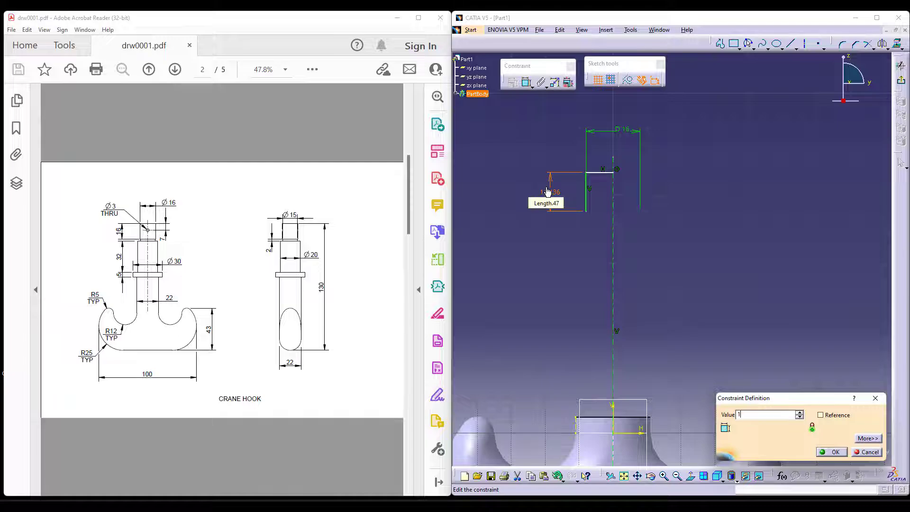
key(Return)
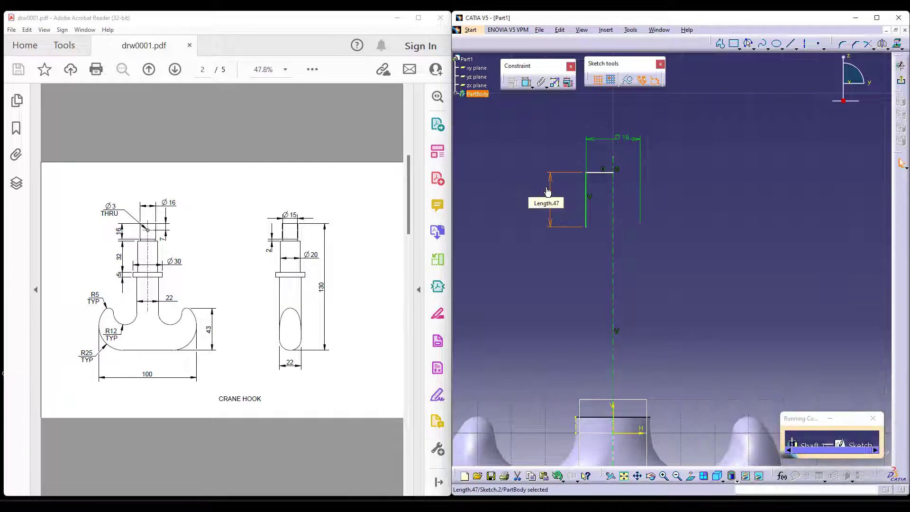
click(720, 43)
scroll(670, 248, up, 2)
Draw a short vertical segment below the top section and constrain its length to 2 mm.
click(537, 207)
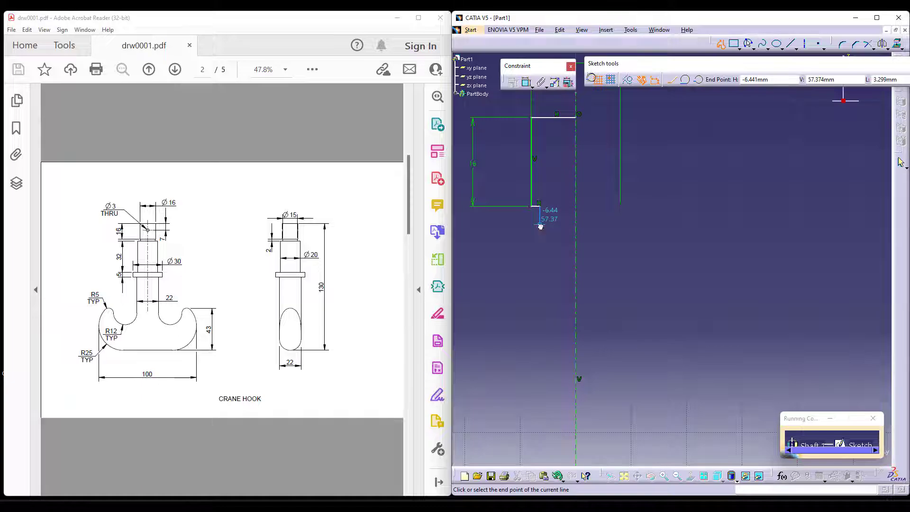
double_click(540, 224)
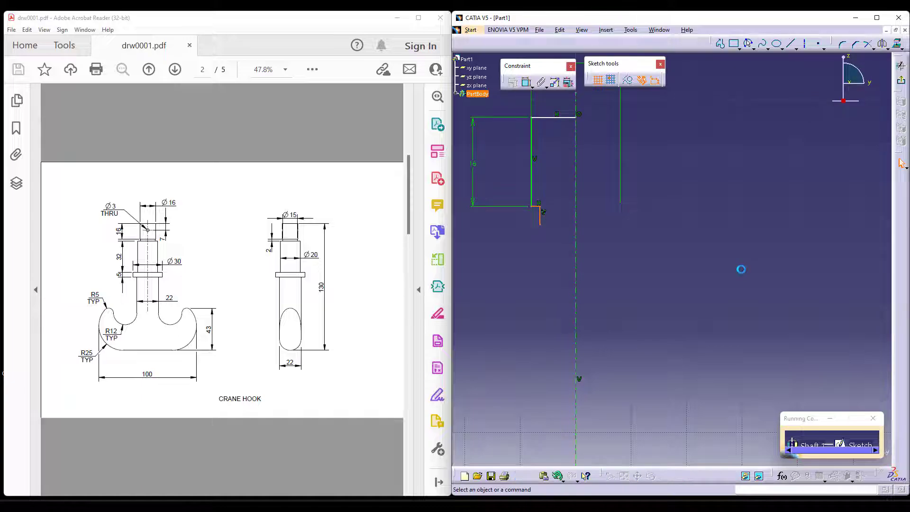
click(540, 217)
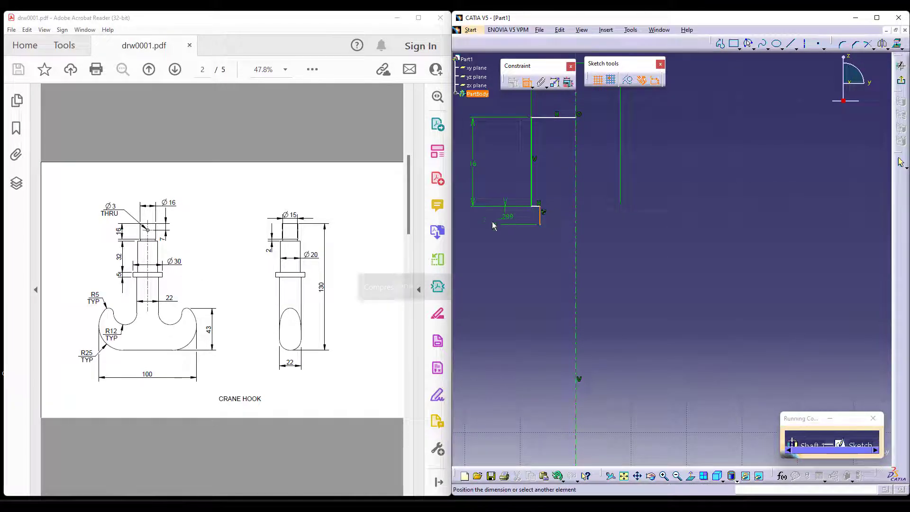
double_click(480, 219)
text(2)
key(Return)
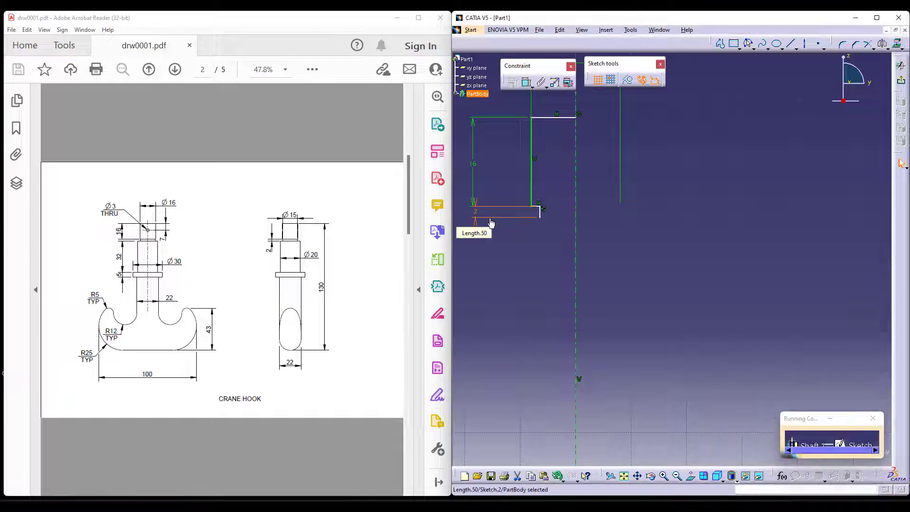
Dimension the 2 mm step as a diameter of 15 mm.
click(524, 85)
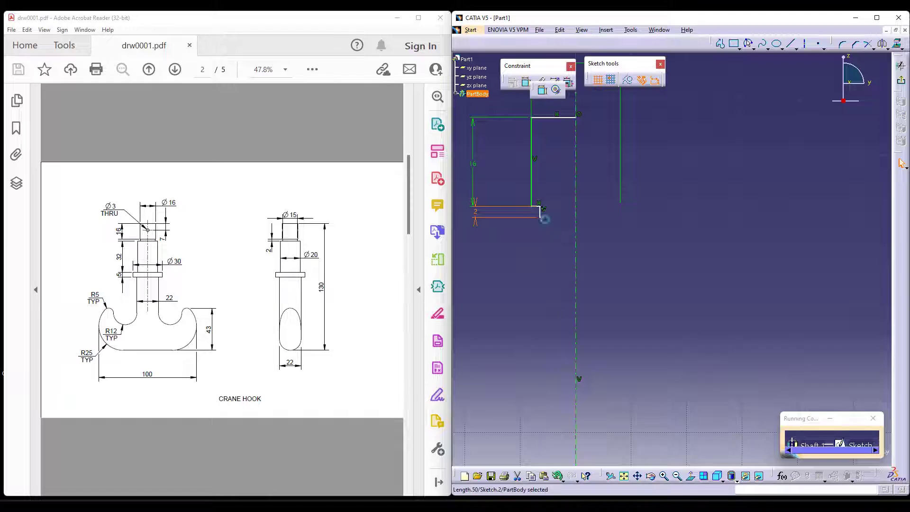
click(541, 213)
right_click(611, 227)
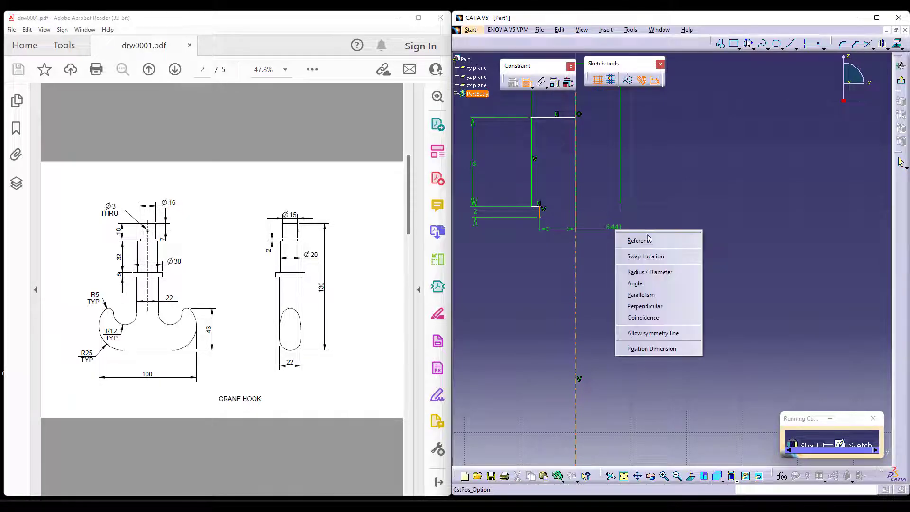
click(645, 271)
click(597, 205)
double_click(597, 204)
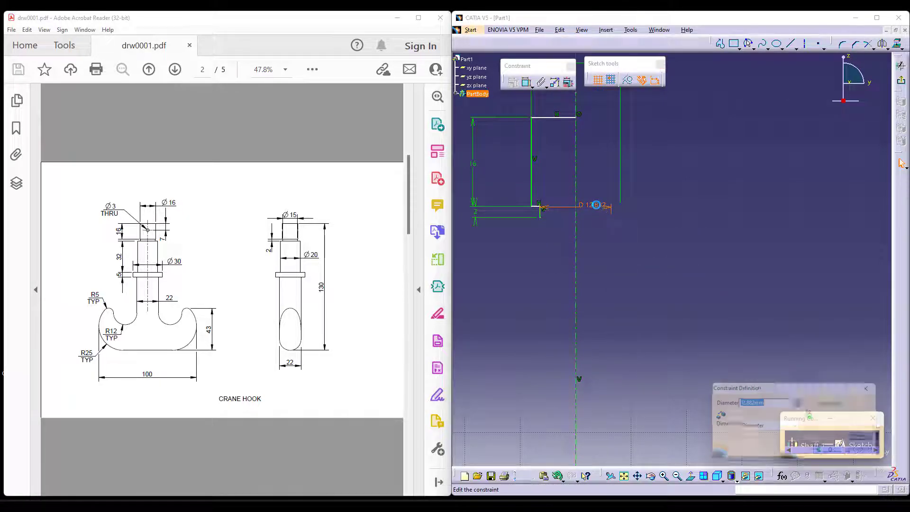
text(15mm)
key(Return)
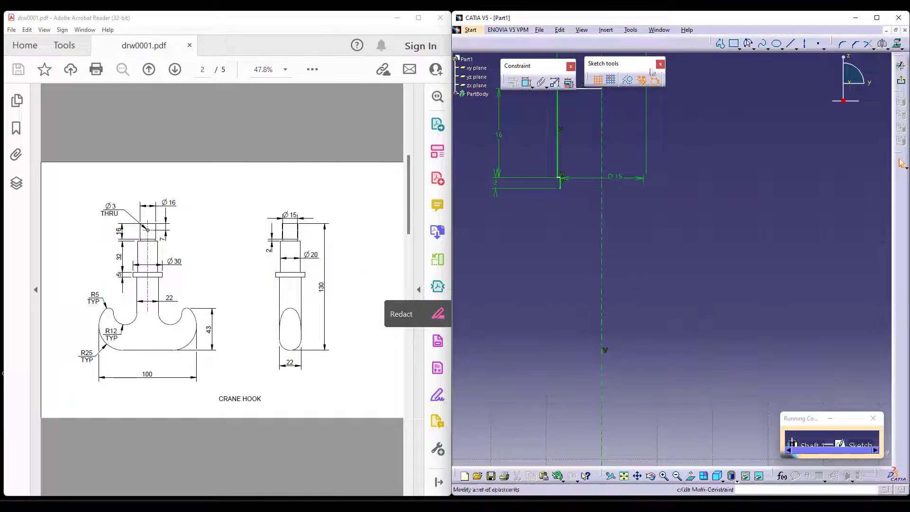
Draw a long line down from the step's lower corner and make it vertical.
click(721, 43)
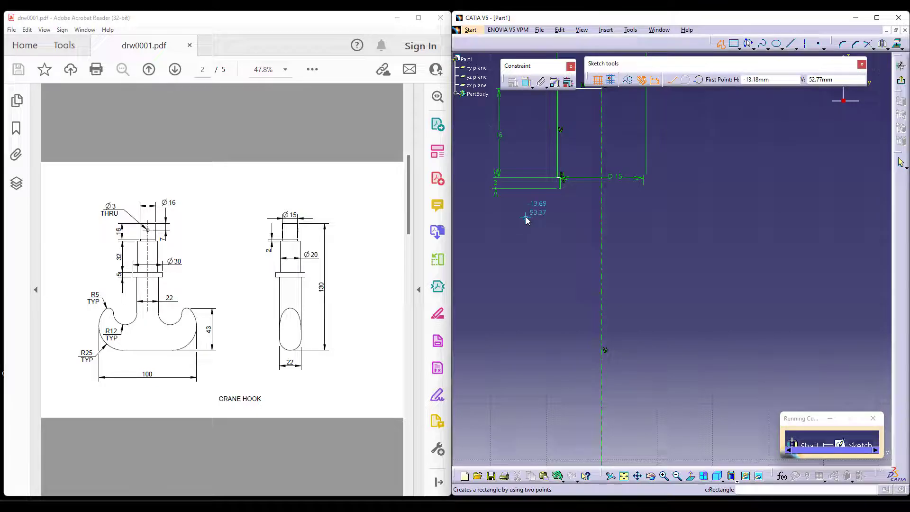
click(567, 187)
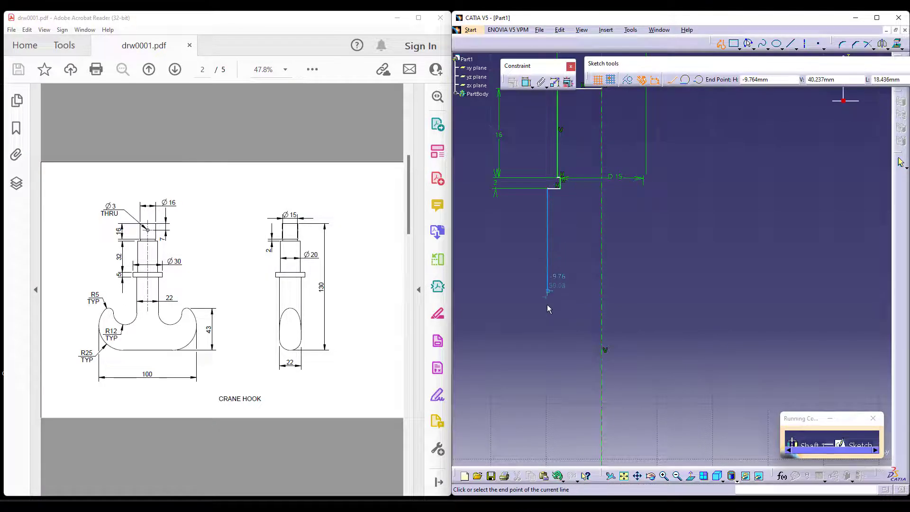
double_click(548, 336)
middle_drag(559, 329, 559, 270)
right_click(550, 236)
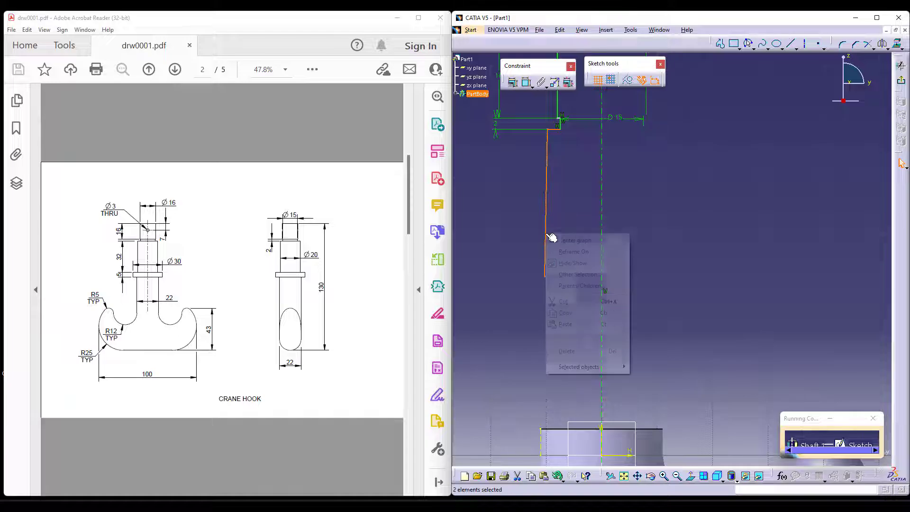
mouse_move(588, 367)
click(654, 394)
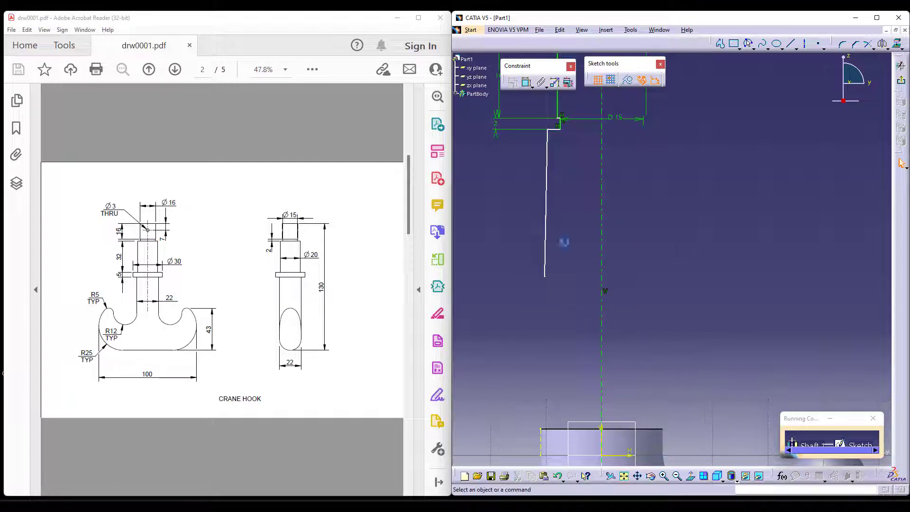
right_click(552, 227)
mouse_move(613, 353)
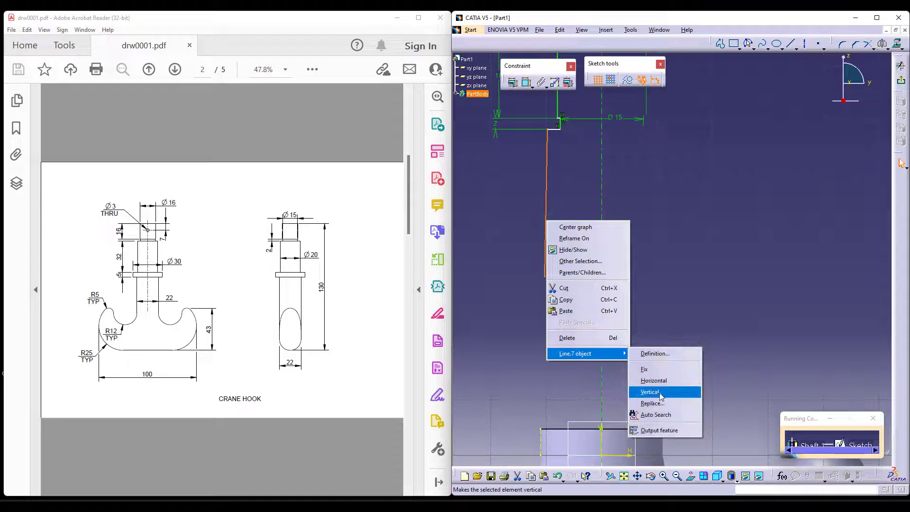
click(660, 392)
Constrain the new vertical line to a 20 mm diameter about the centre axis.
click(530, 84)
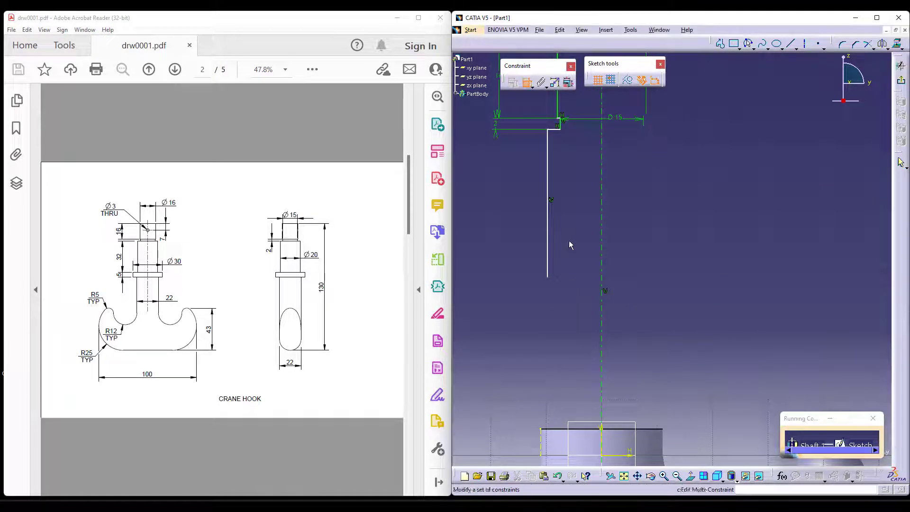
click(548, 234)
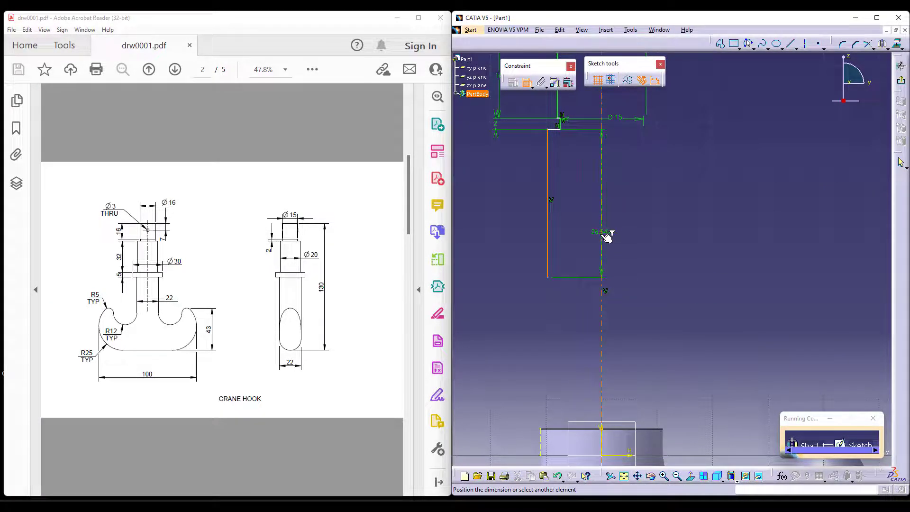
click(602, 235)
right_click(679, 256)
click(680, 256)
click(636, 228)
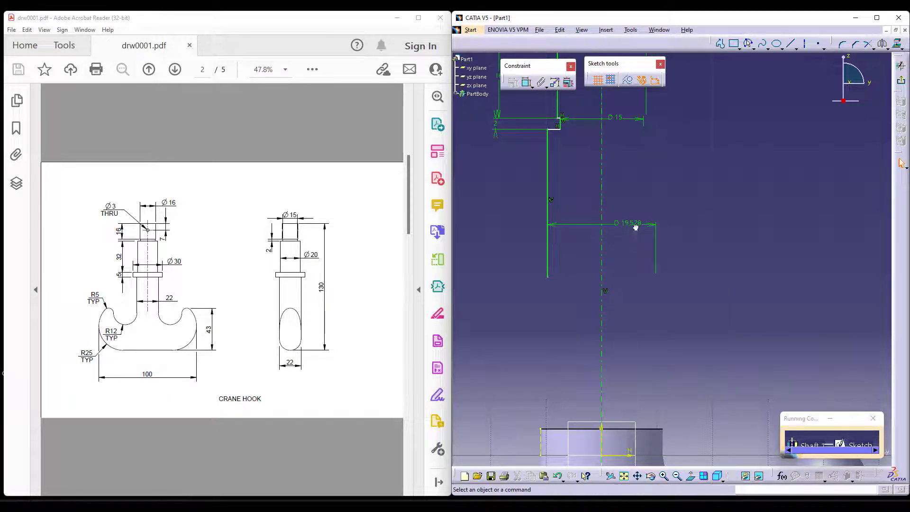
double_click(642, 228)
text(20mm)
key(Return)
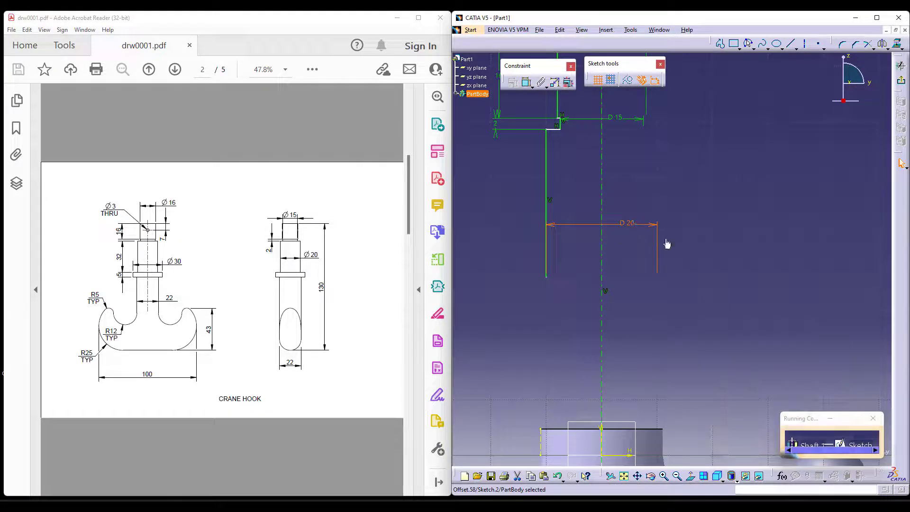
Set the vertical section's length to 32 mm.
click(526, 83)
click(547, 214)
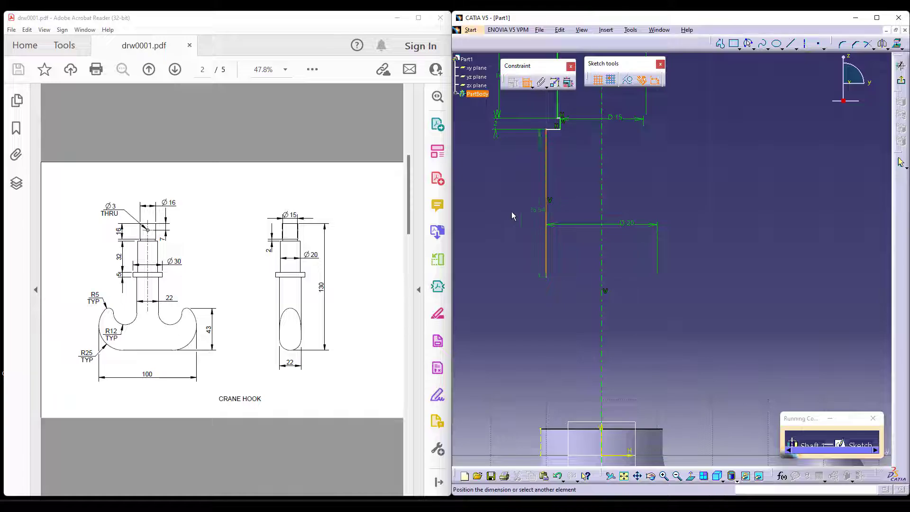
click(490, 211)
double_click(489, 210)
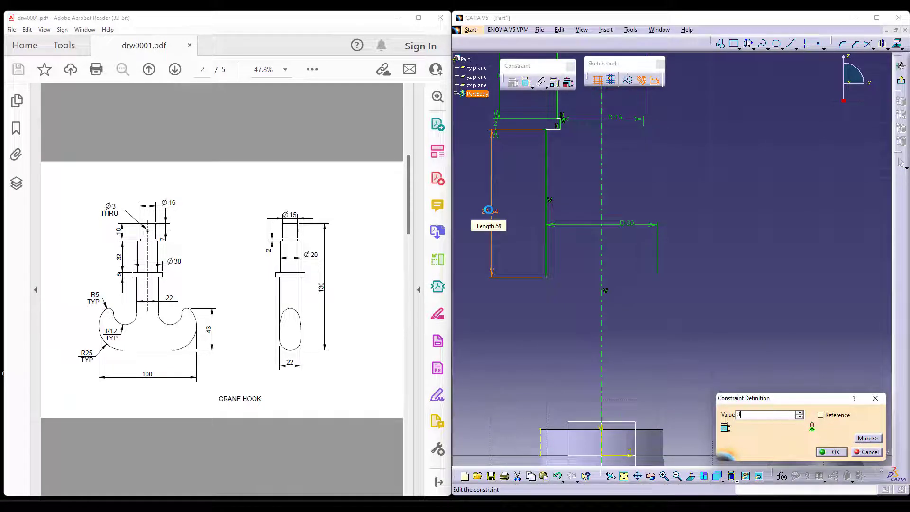
text(32)
key(Return)
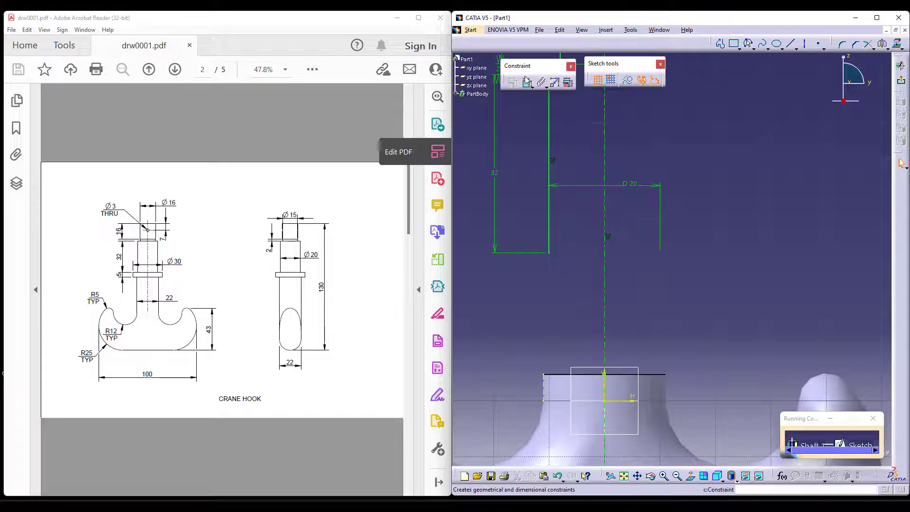
Sketch the collar outline: out, down, and back in from the shaft's bottom corner.
click(720, 44)
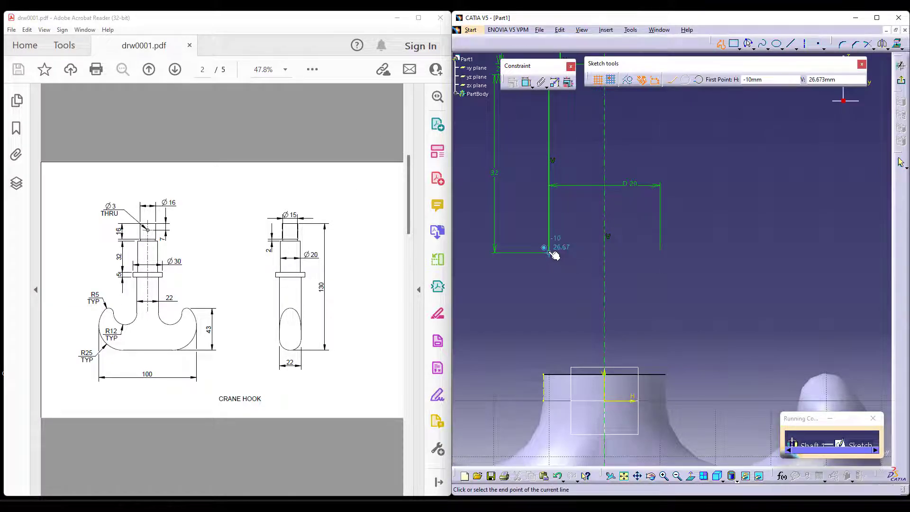
click(549, 252)
click(513, 252)
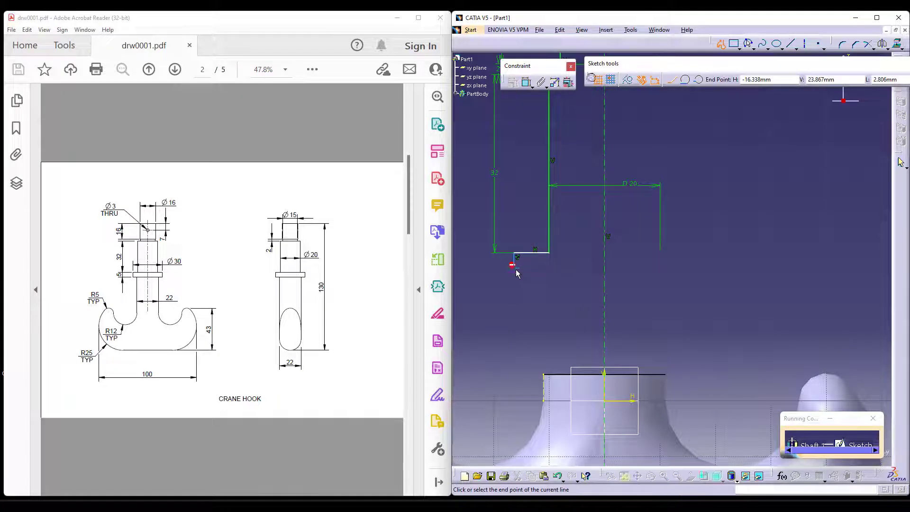
click(514, 268)
double_click(564, 269)
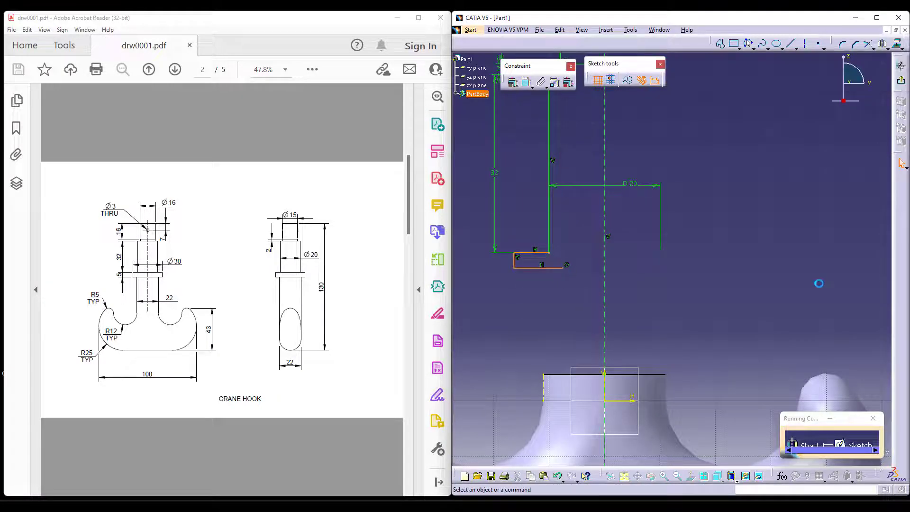
Constrain the collar's vertical edge to a 5 mm height.
click(527, 82)
click(514, 261)
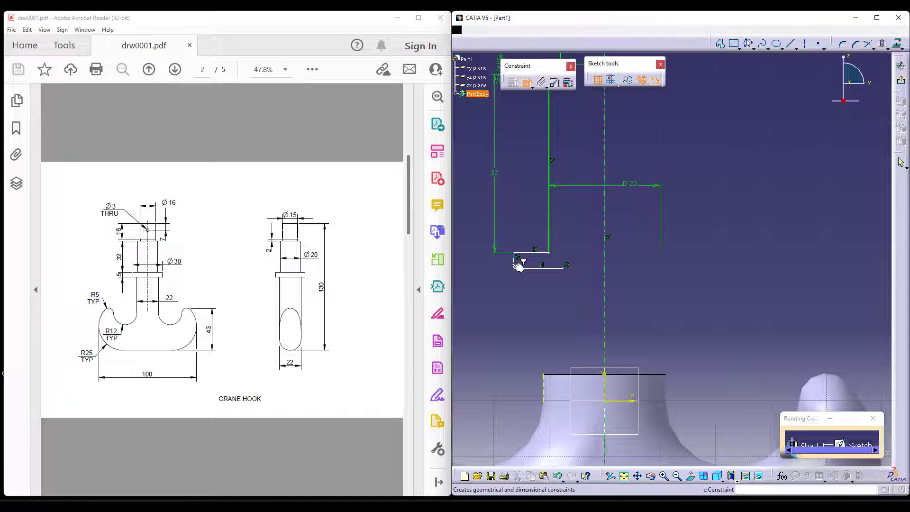
click(494, 261)
double_click(495, 262)
text(5)
key(Return)
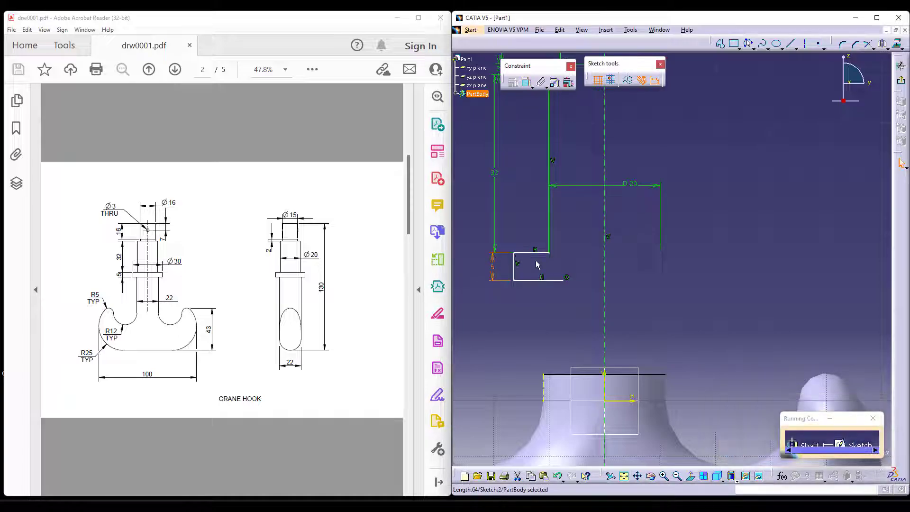
Give the collar a 30 mm diameter about the centre axis.
click(527, 82)
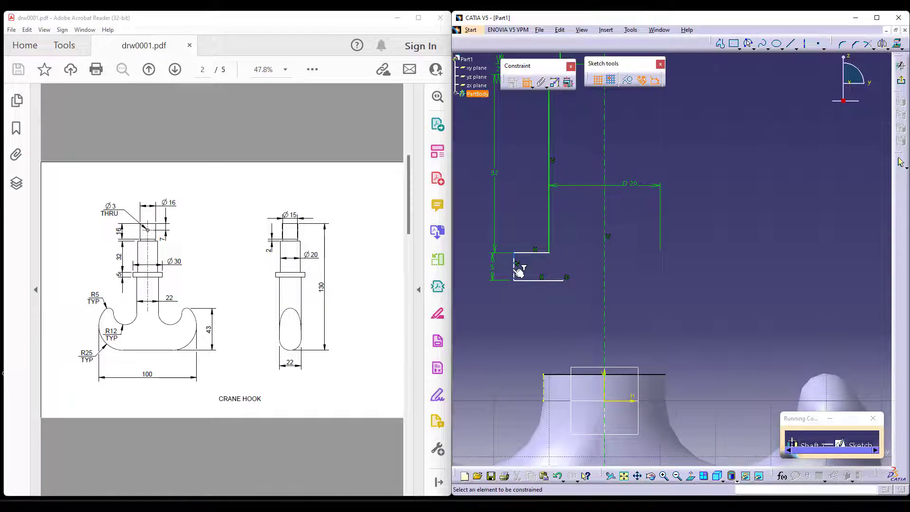
click(515, 269)
click(605, 268)
right_click(623, 247)
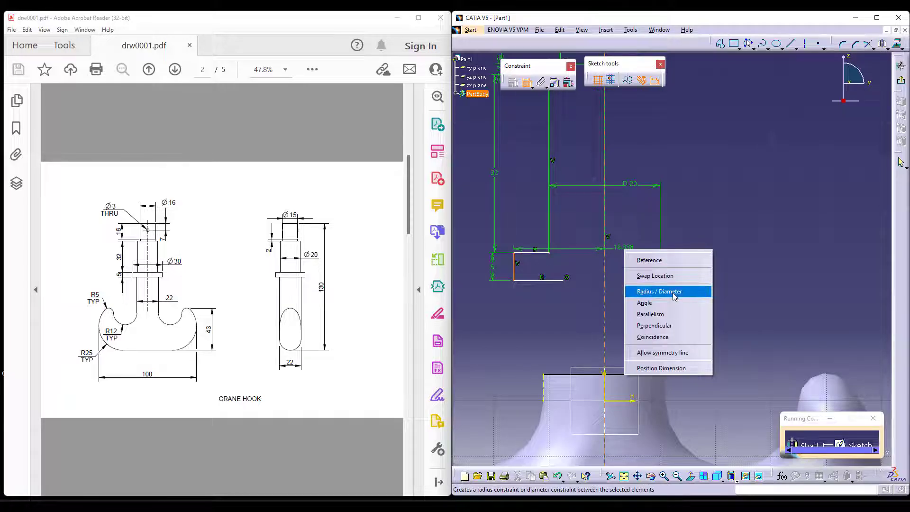
click(638, 291)
double_click(629, 249)
text(30mm)
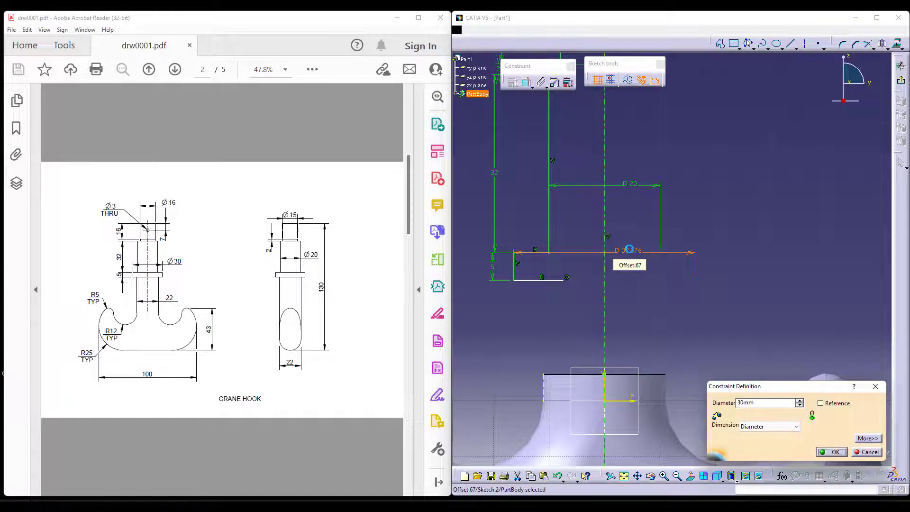
key(Return)
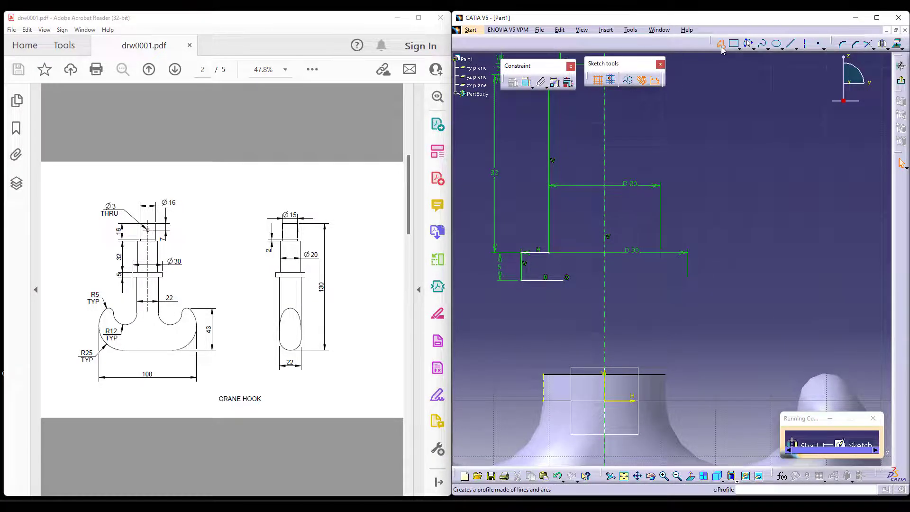
Draw a line from the collar's lower corner to the hook body's top edge.
click(734, 44)
click(545, 375)
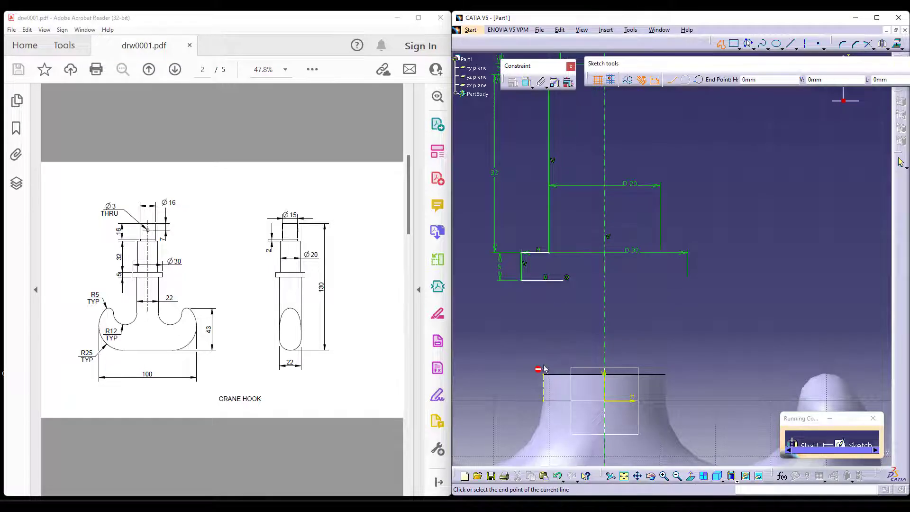
click(545, 280)
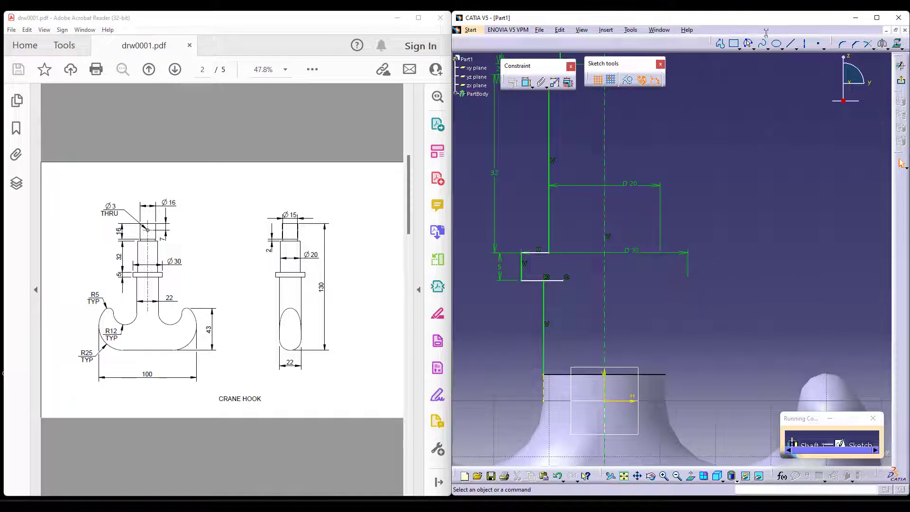
click(873, 47)
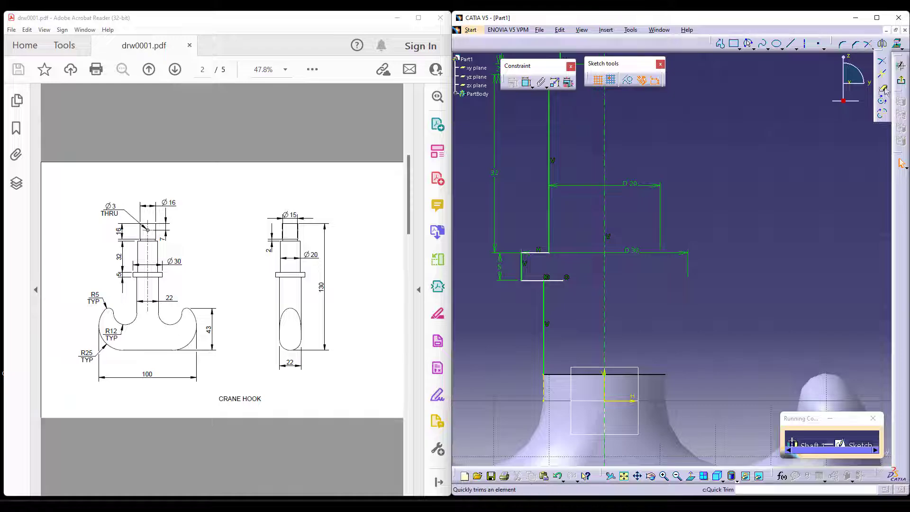
click(563, 281)
Trim off the overhanging line end and zoom out to view the whole profile.
middle_drag(707, 301, 704, 334)
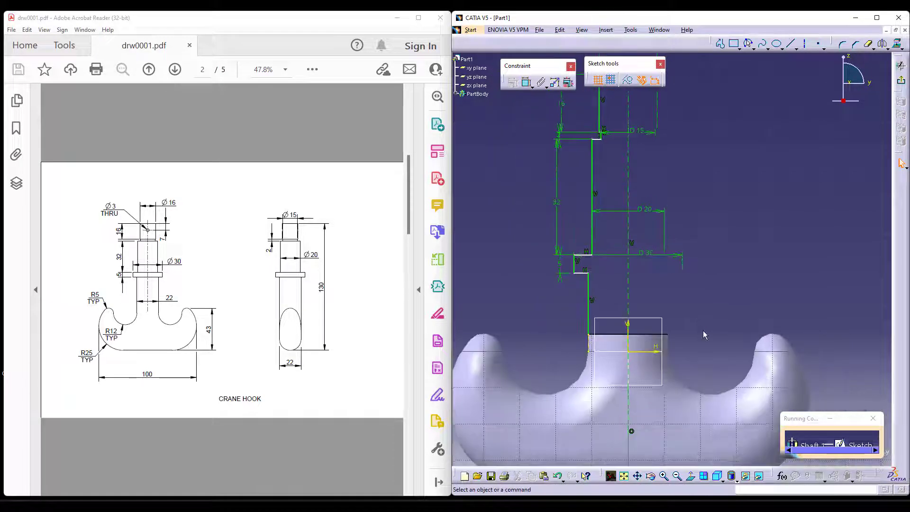
middle_drag(699, 232, 616, 266)
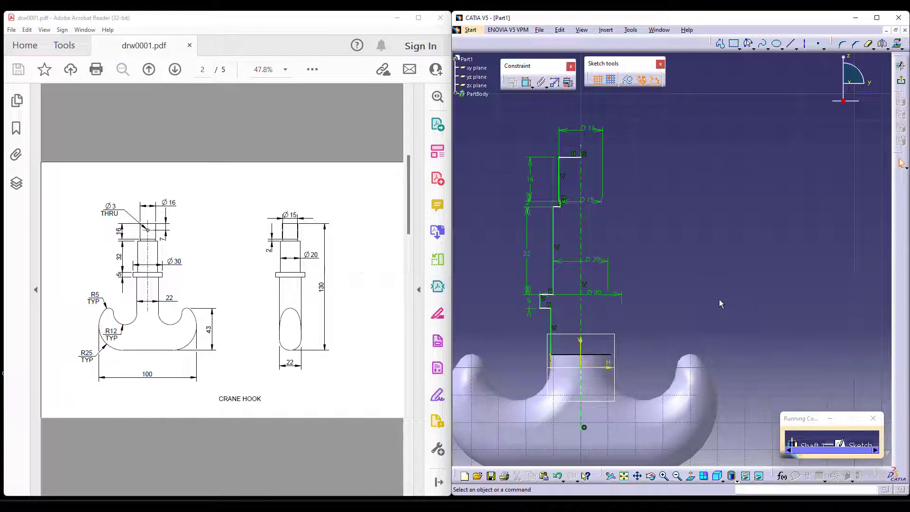
middle_drag(611, 208, 636, 125)
Dimension the profile from the horizontal axis to its top line as 130 mm.
click(527, 83)
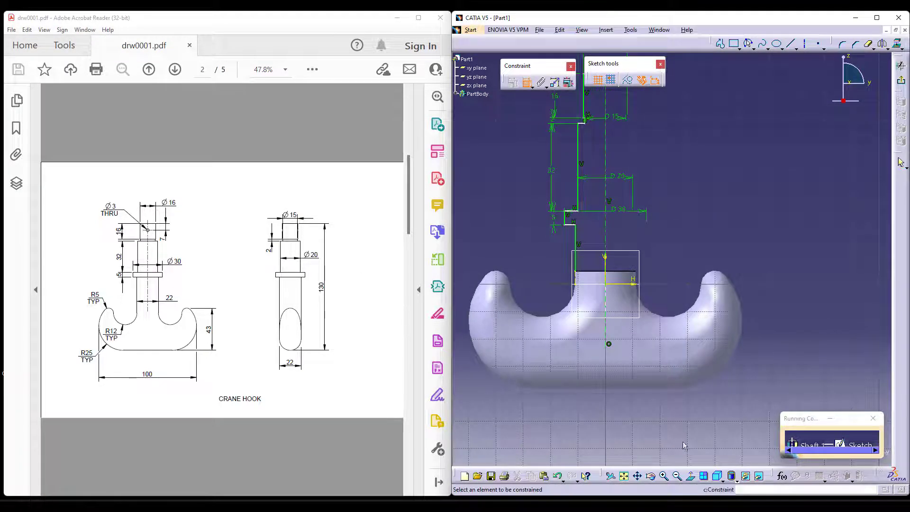
click(630, 390)
middle_drag(603, 57, 603, 138)
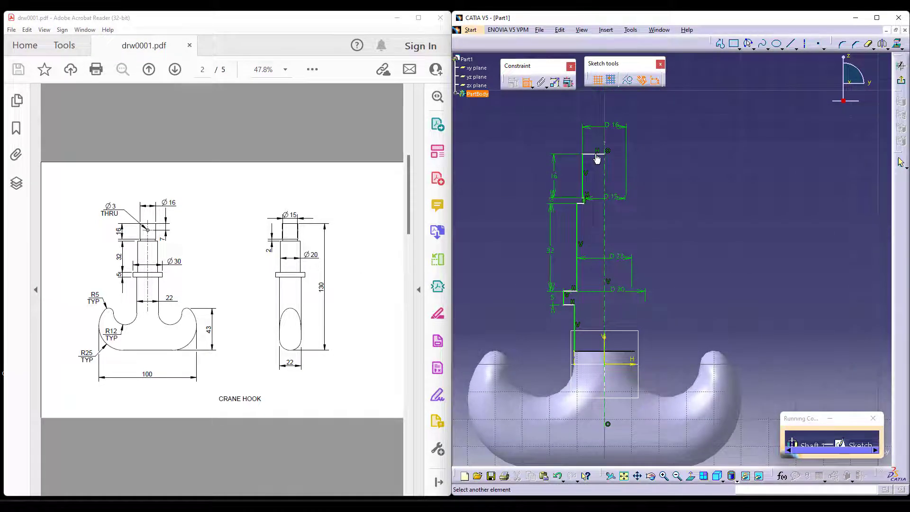
click(596, 155)
click(820, 280)
double_click(824, 277)
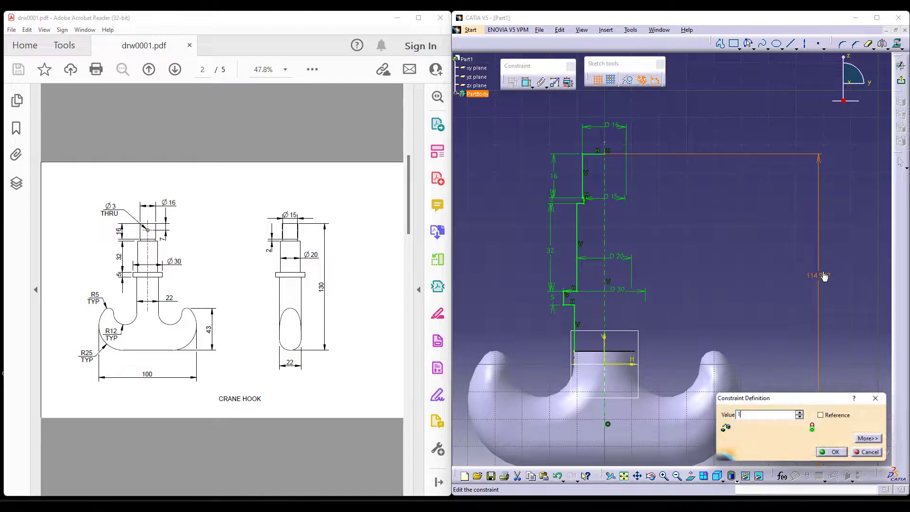
text(130mm)
key(Return)
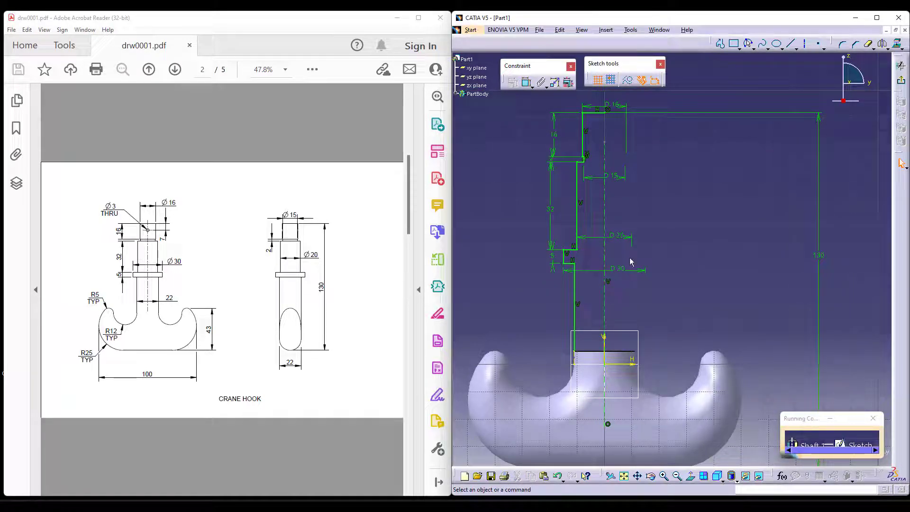
Close the profile with a line along the centre axis down to the hook body.
middle_drag(616, 281, 612, 303)
click(734, 43)
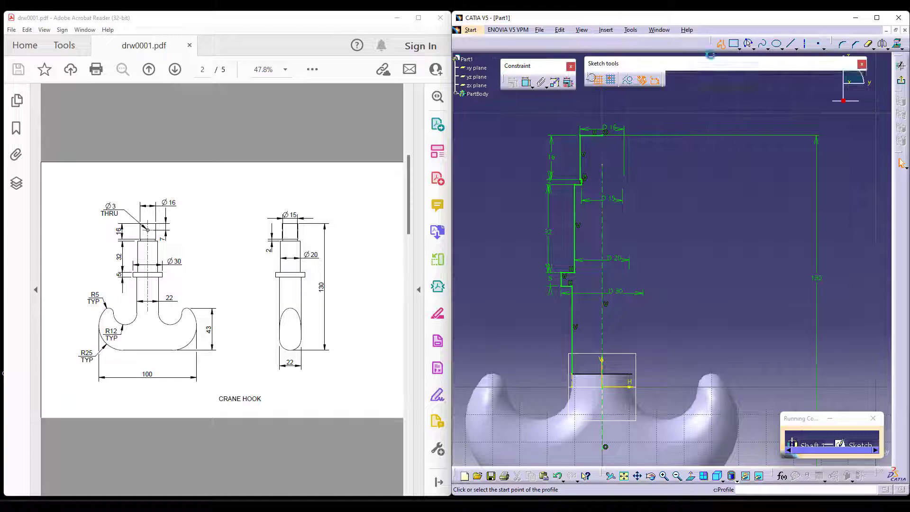
click(606, 132)
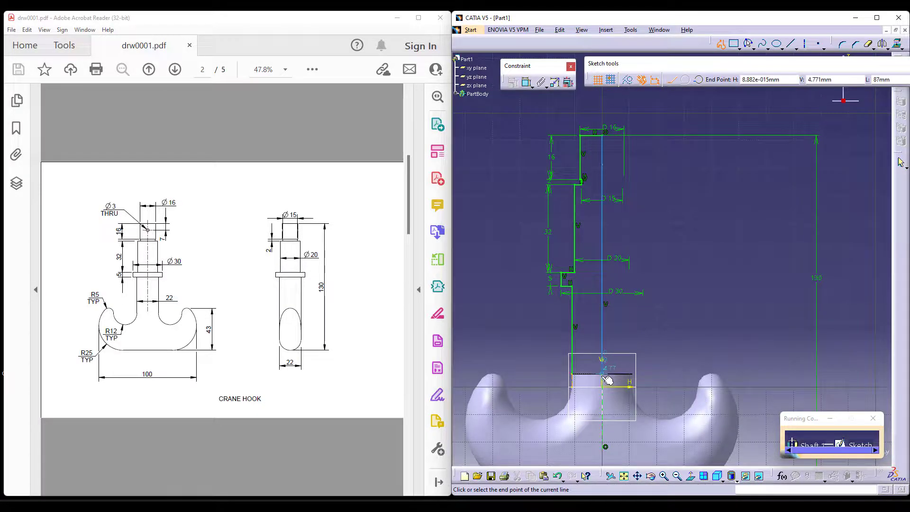
click(602, 378)
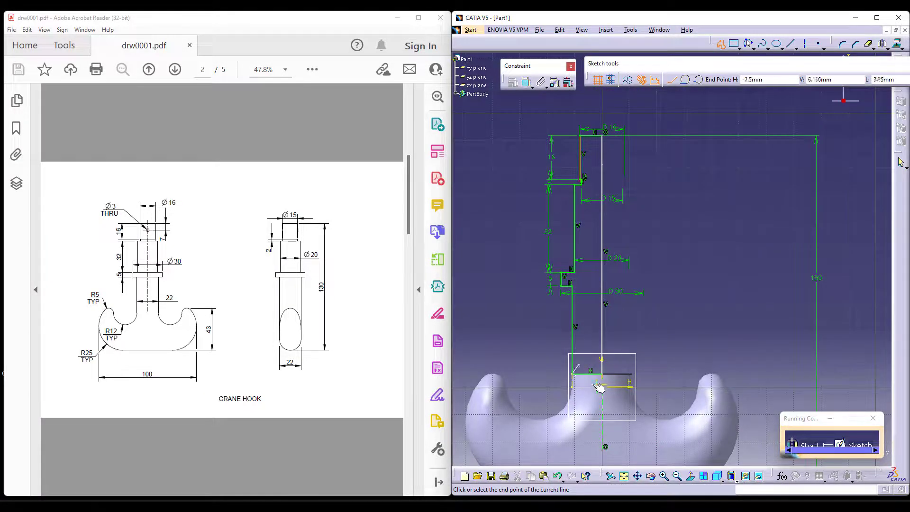
key(Escape)
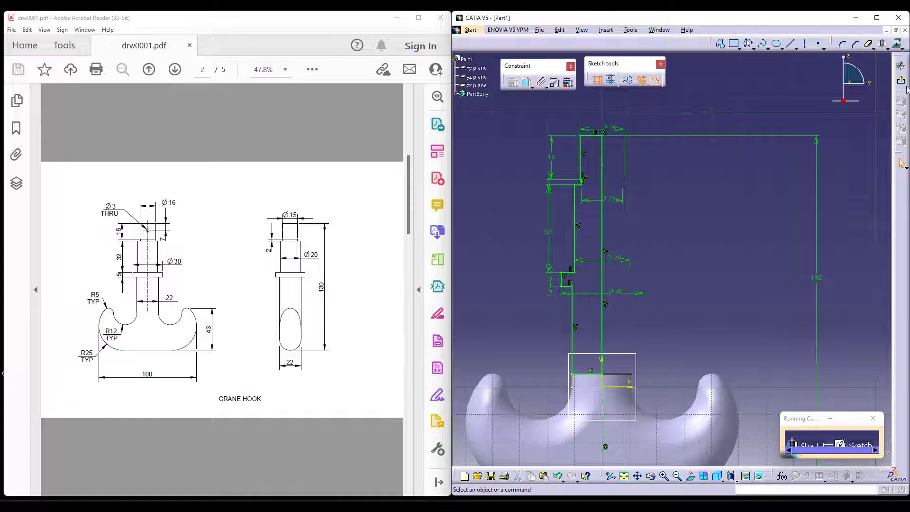
Revolve the sketch 360° into Shaft.1 and show it in isometric view.
click(902, 81)
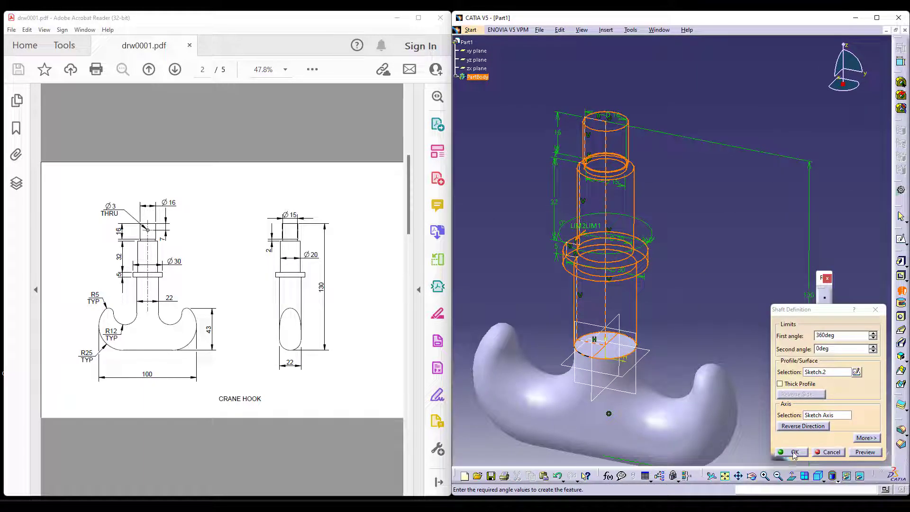
click(819, 486)
middle_drag(731, 201, 599, 278)
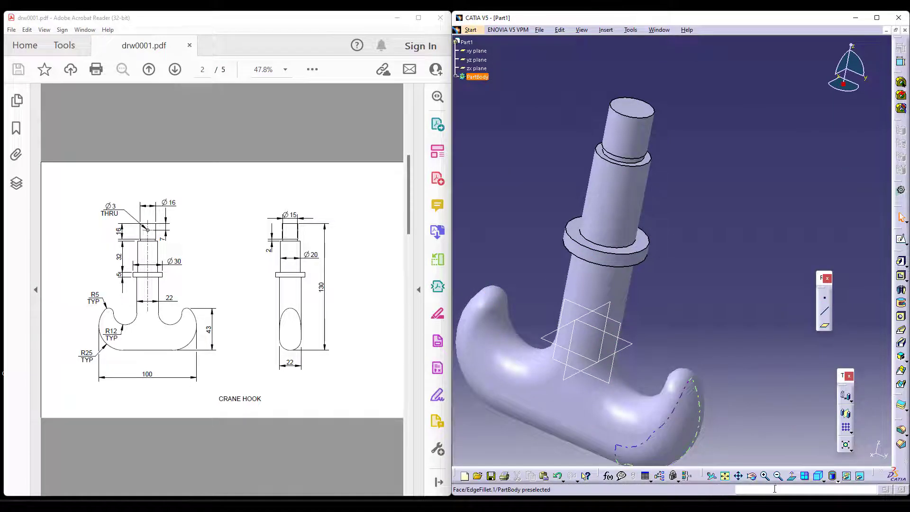
click(817, 478)
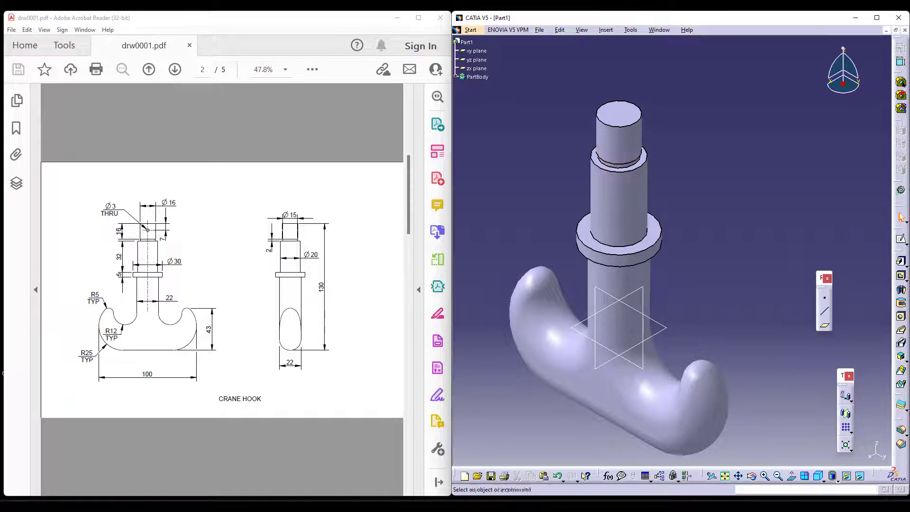
click(900, 316)
Place a hole on the top cylinder, its centre 7 mm below the top edge.
click(619, 114)
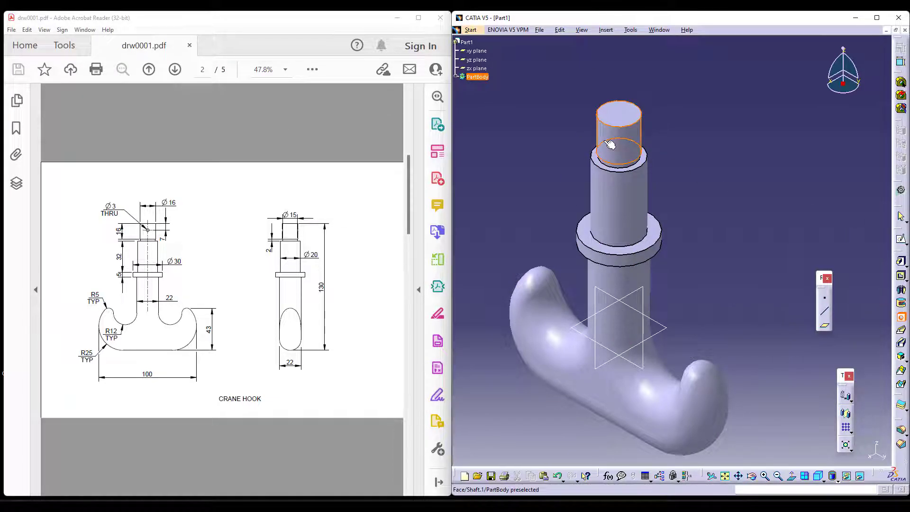
click(835, 370)
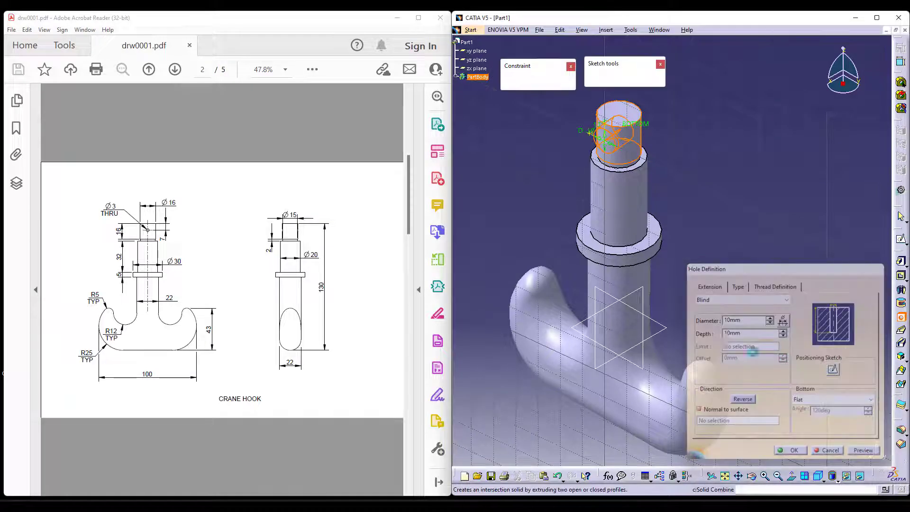
mouse_move(615, 247)
middle_down()
mouse_move(621, 159)
mouse_move(646, 148)
middle_up()
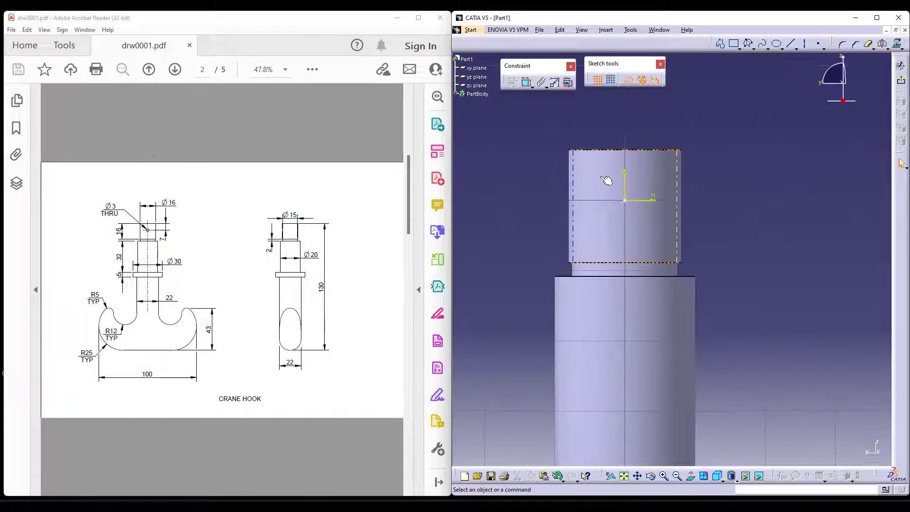
click(647, 149)
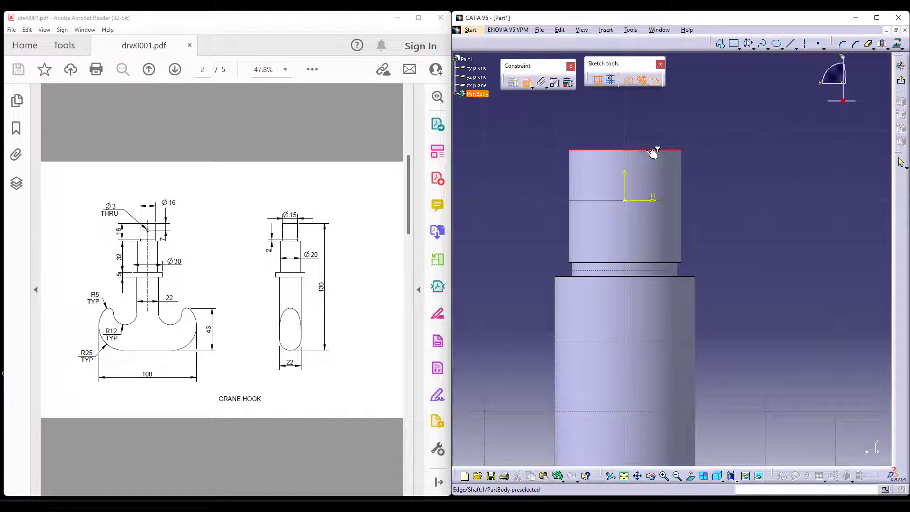
click(625, 195)
key(Escape)
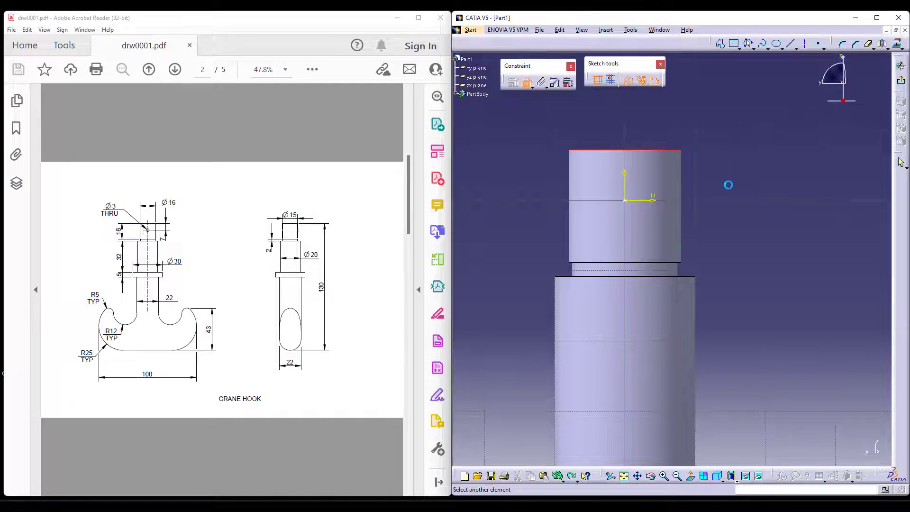
click(635, 201)
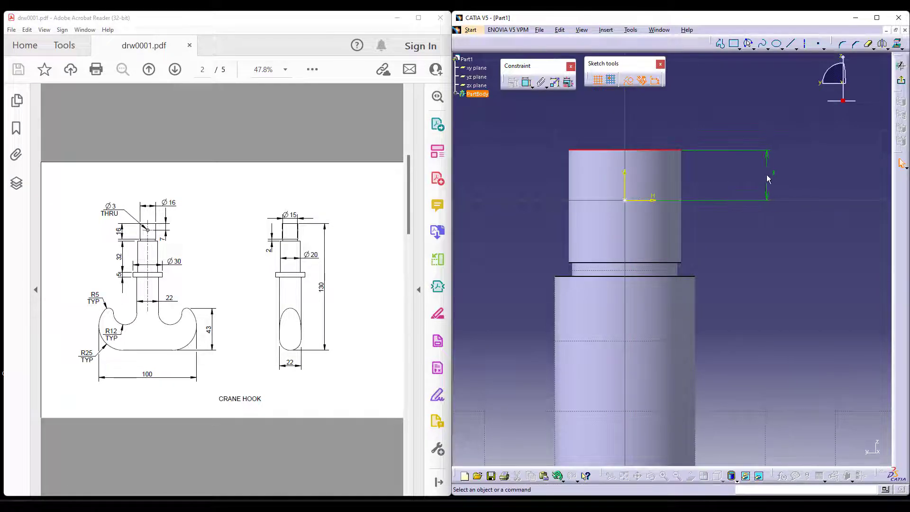
double_click(774, 176)
text(7.168mm)
key(Return)
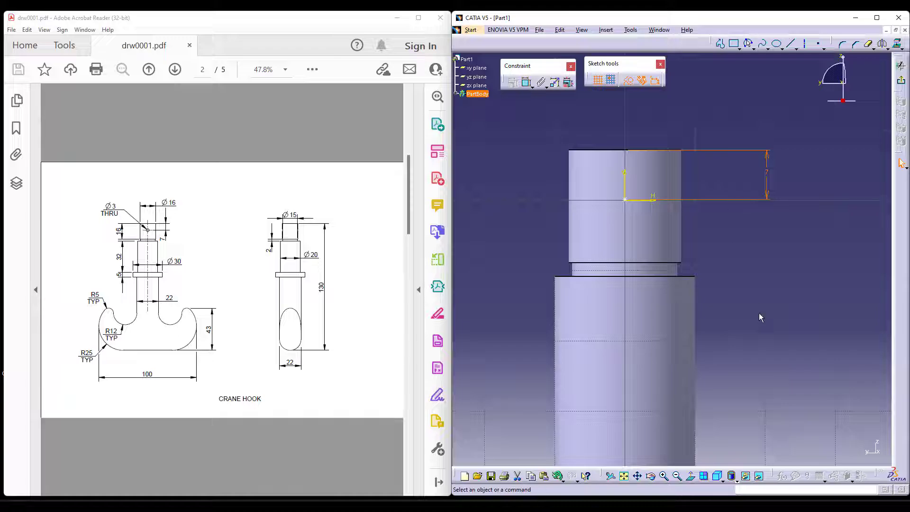
Add a further constraint locating the hole centre and leave the positioning sketch.
click(625, 199)
click(632, 151)
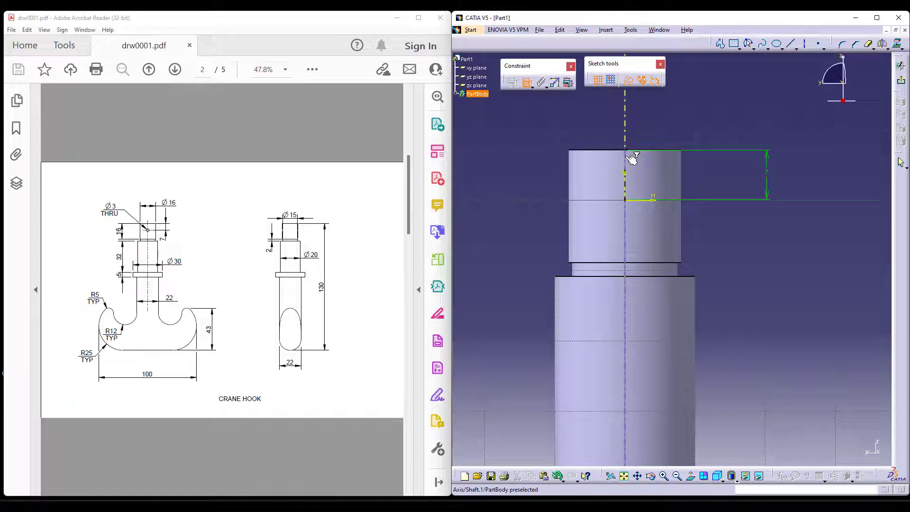
right_click(719, 109)
click(754, 151)
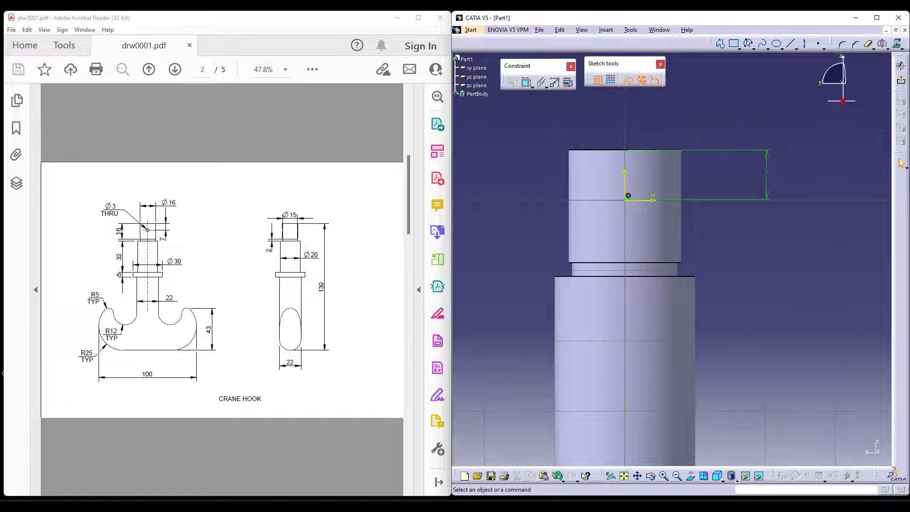
click(902, 80)
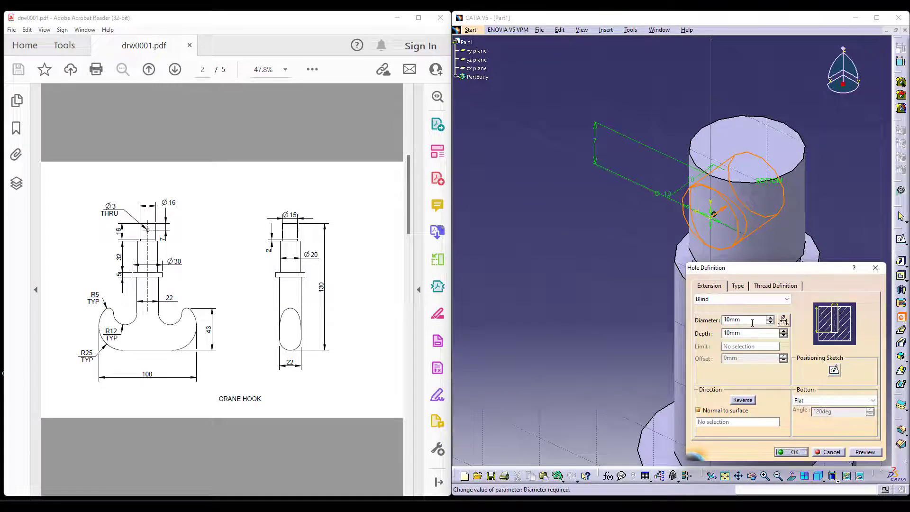
Set the hole diameter to 3 mm with Up To Last depth and create it.
double_click(752, 320)
text(3)
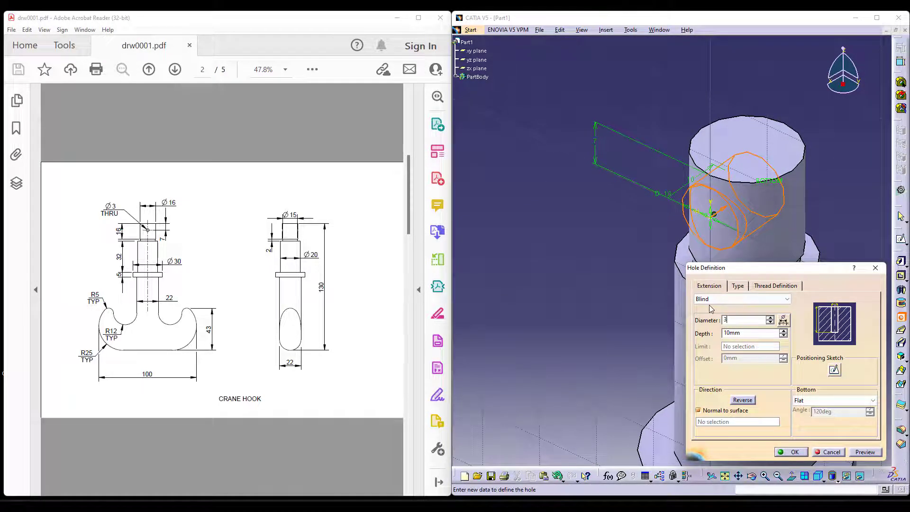
click(716, 299)
click(725, 321)
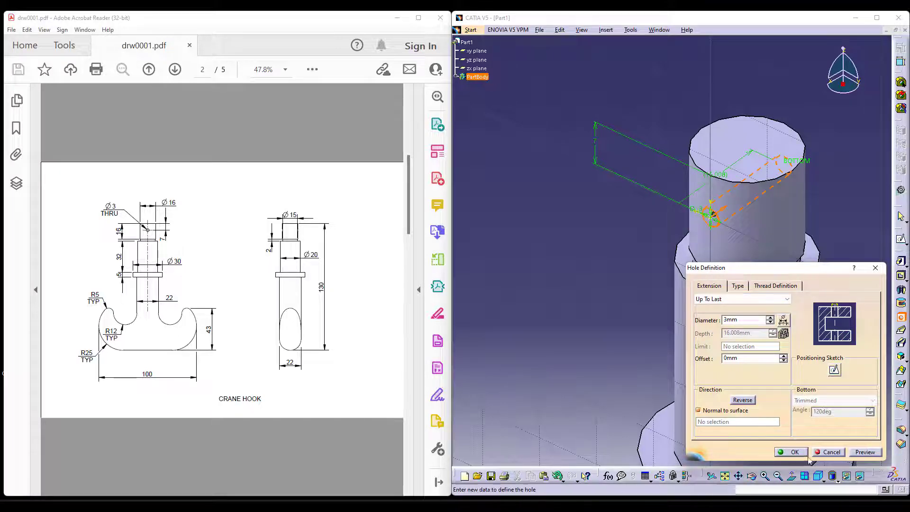
click(791, 452)
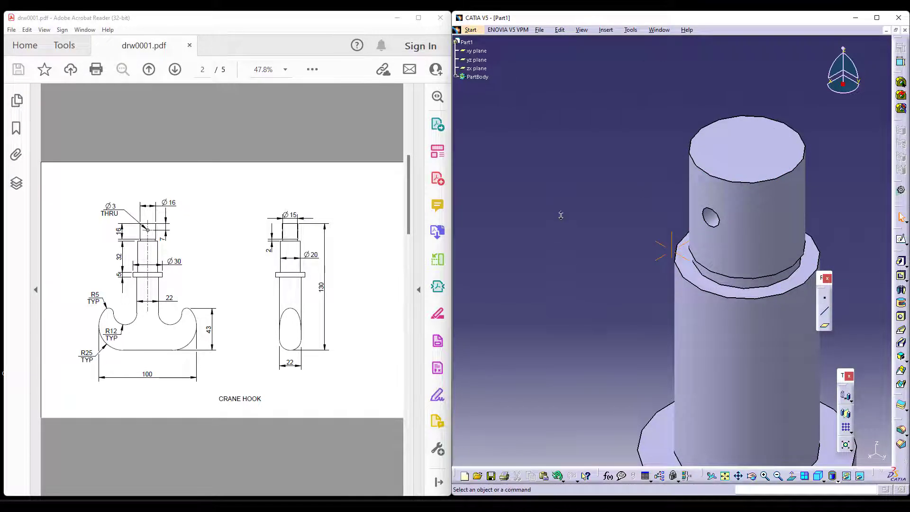
Zoom out to show the entire crane hook, including the shaft's 3 mm cross hole.
middle_drag(562, 208, 604, 242)
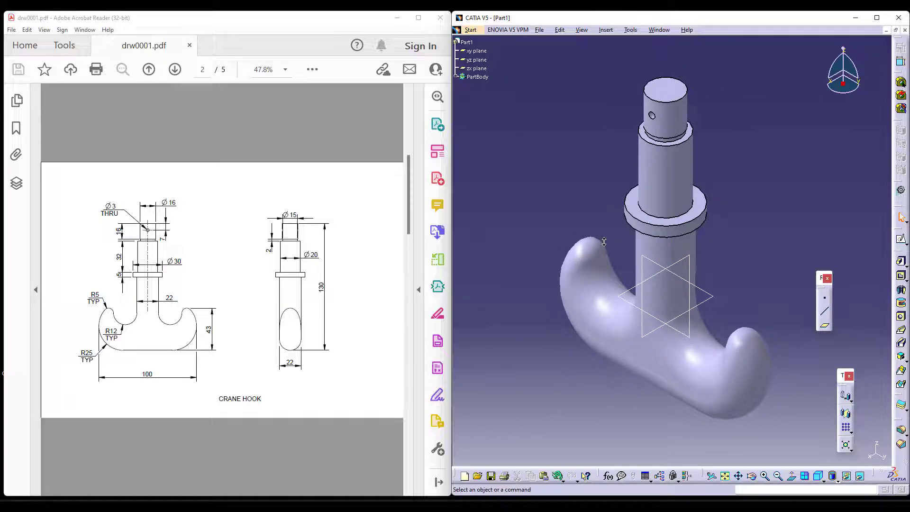